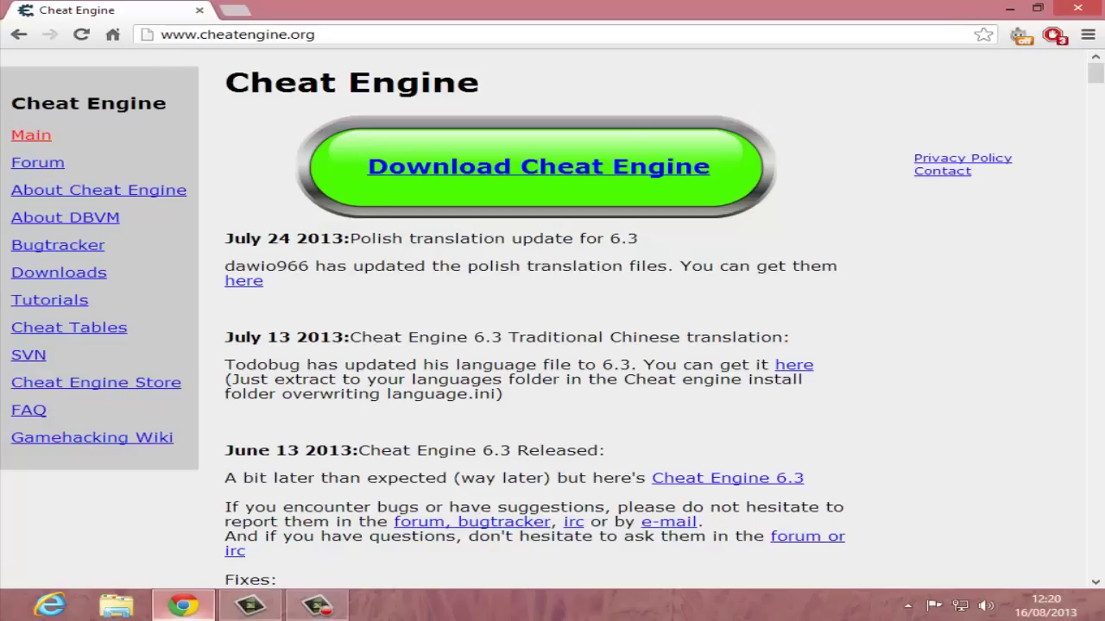
- Look over the update and release notes on the Cheat Engine home page
left_click(183, 604)
left_click(316, 35)
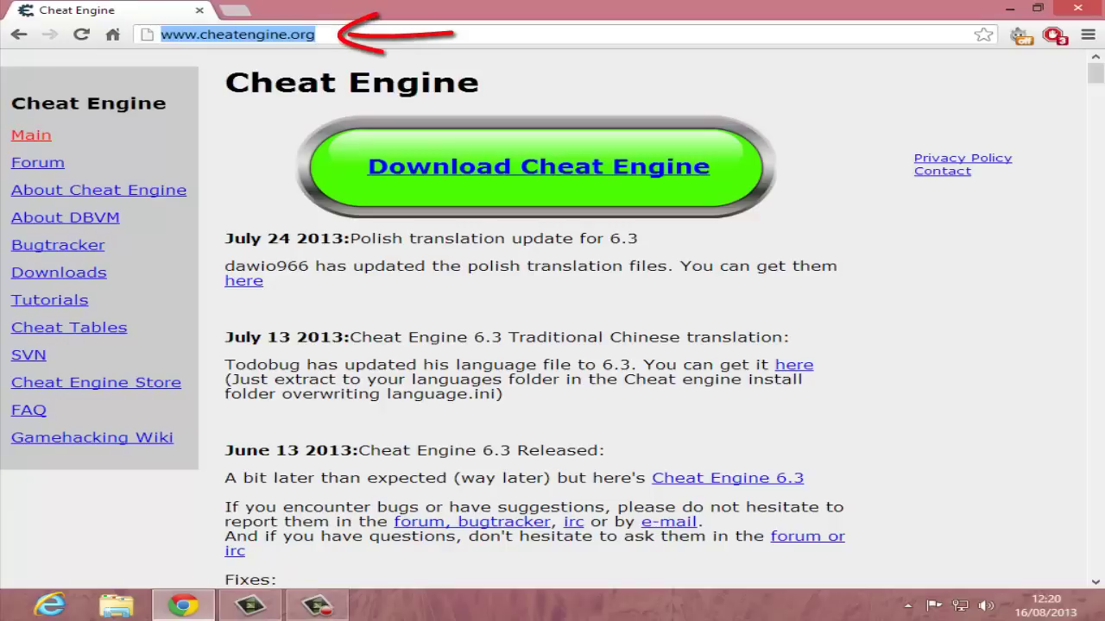
left_click(316, 34)
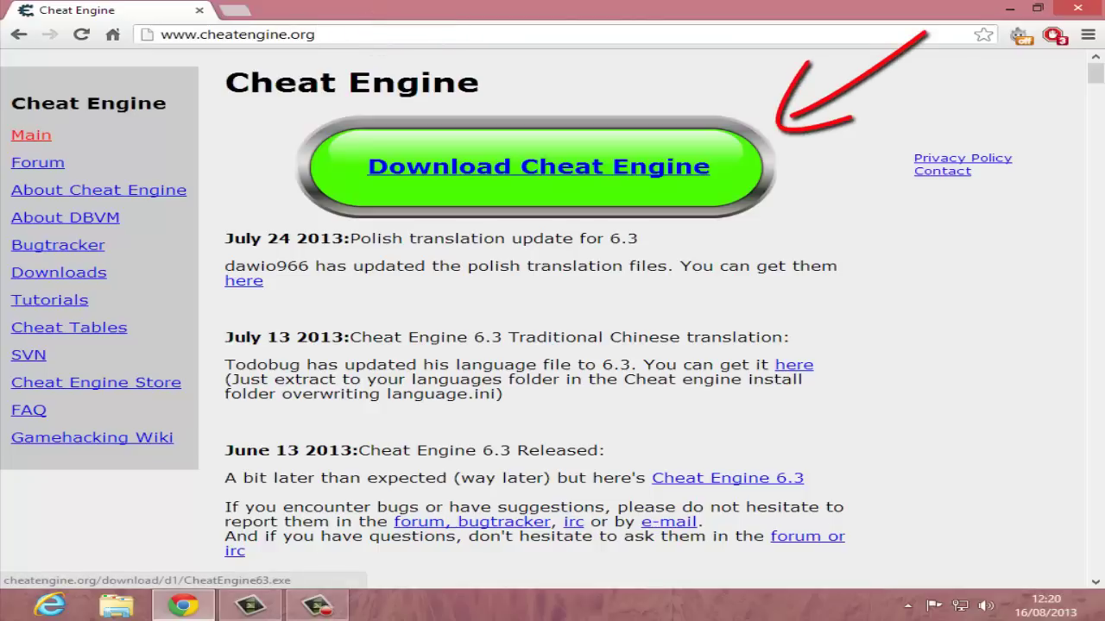
right_click(644, 90)
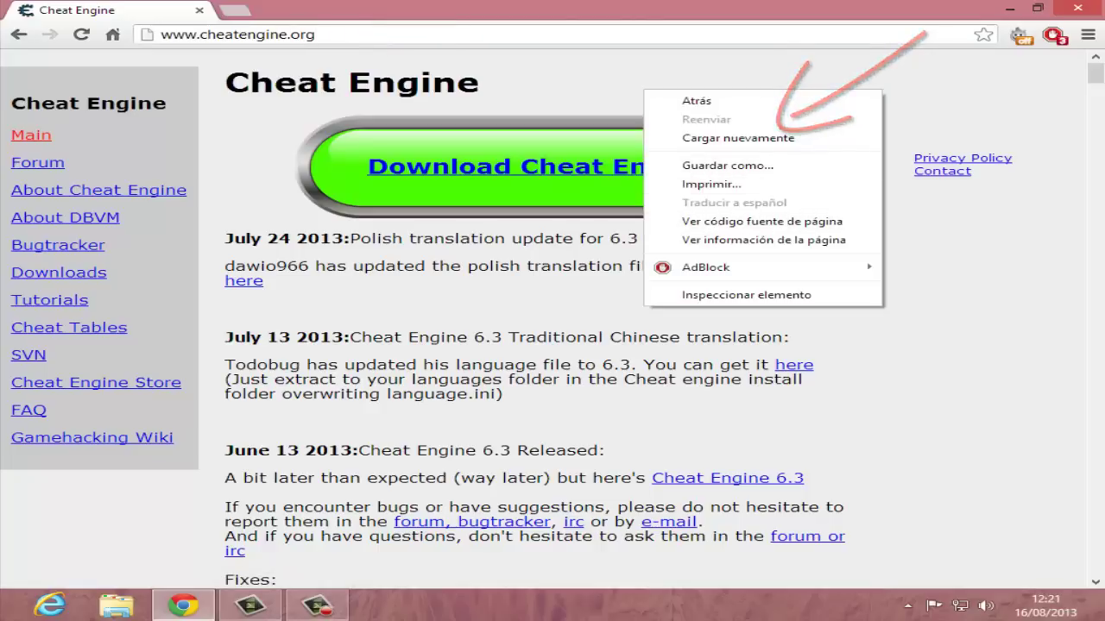
key("Escape")
scroll(544, 319, "down", 3)
scroll(535, 319, "down", 5)
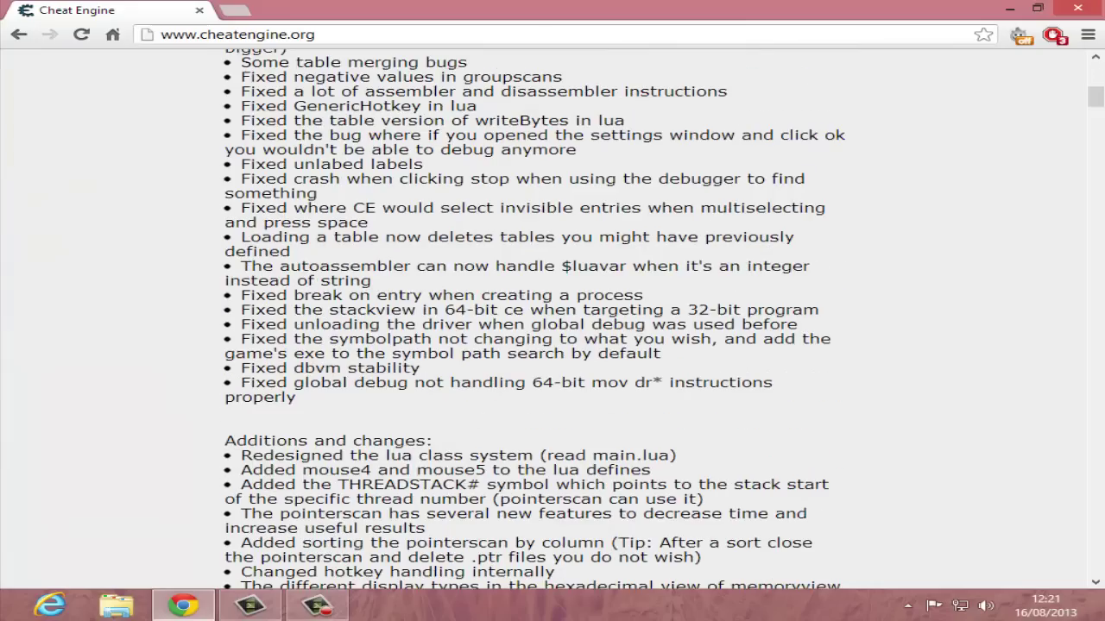
scroll(535, 319, "down", 8)
scroll(535, 320, "up", 9)
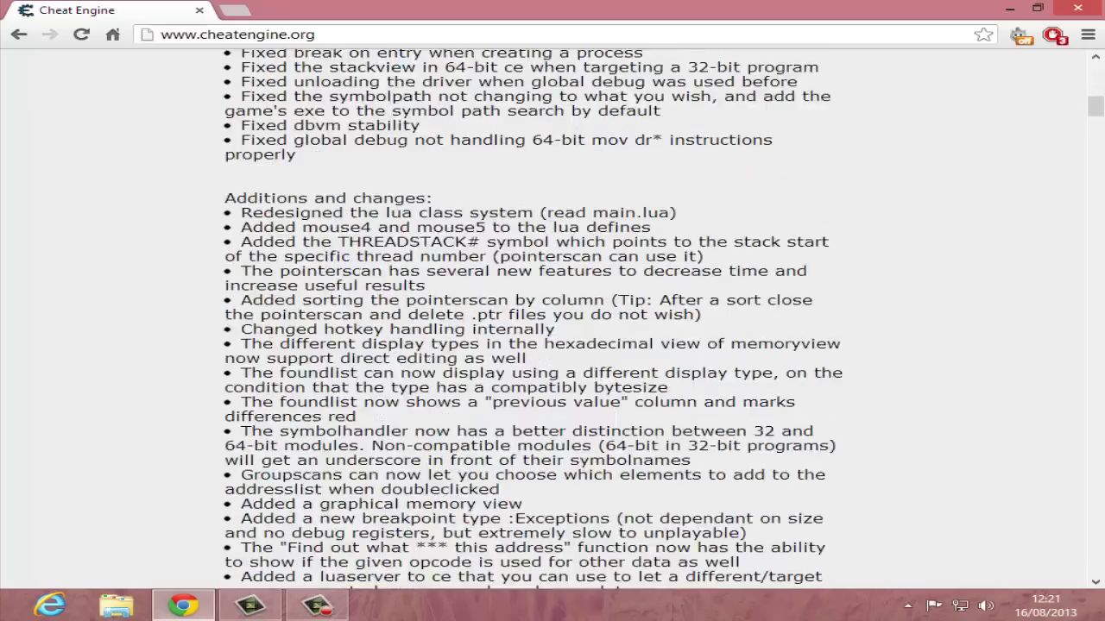
scroll(535, 319, "up", 7)
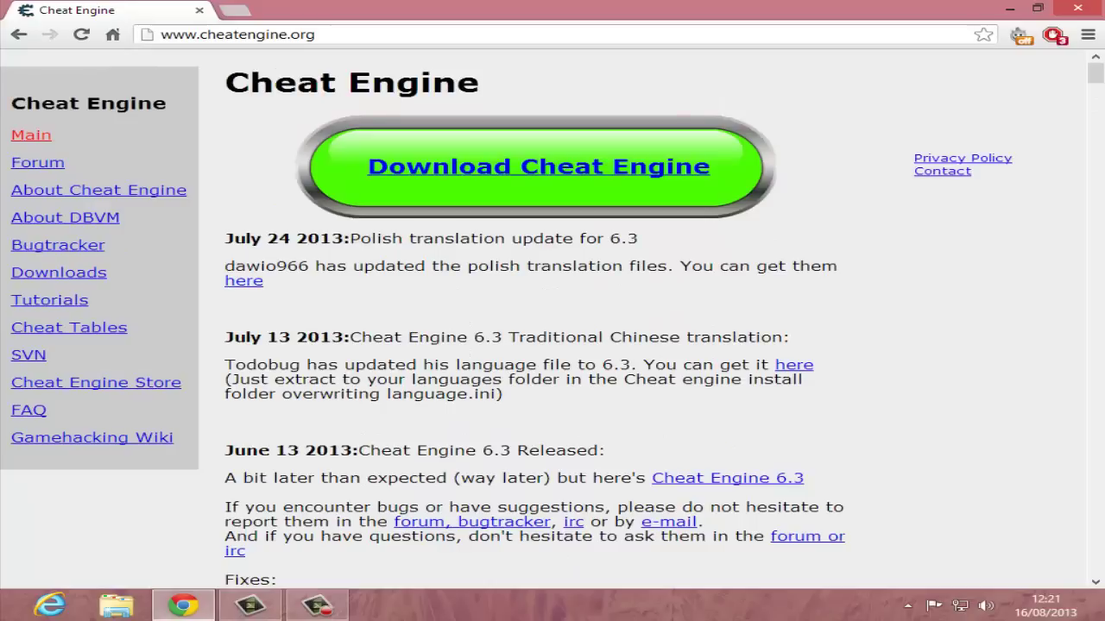
left_click_drag(224, 238, 605, 451)
left_click(604, 450)
right_click(688, 73)
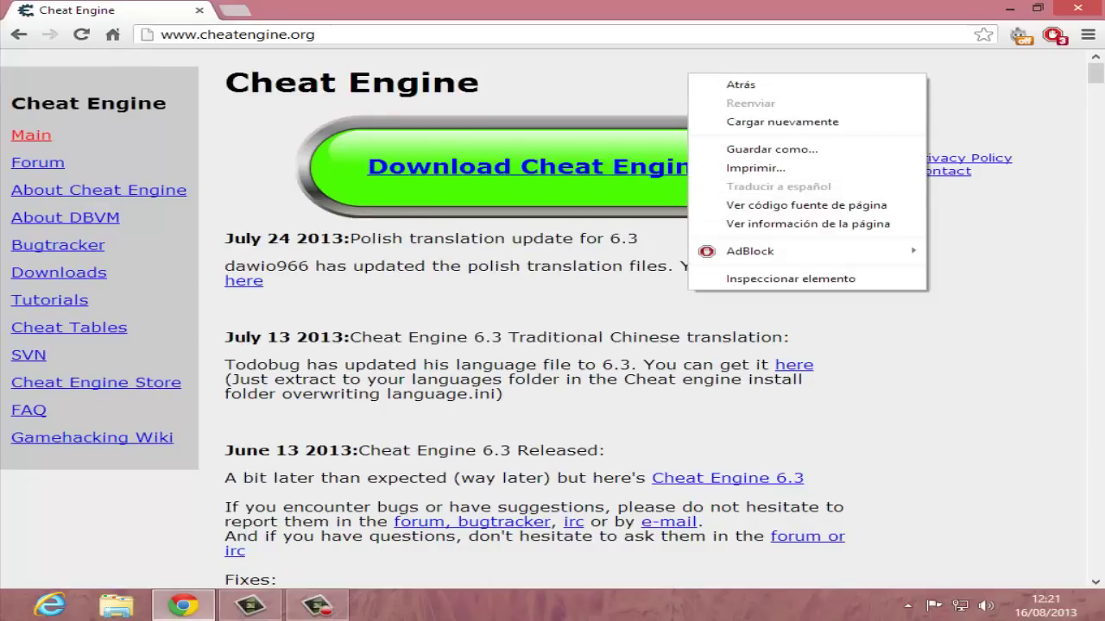
key("Escape")
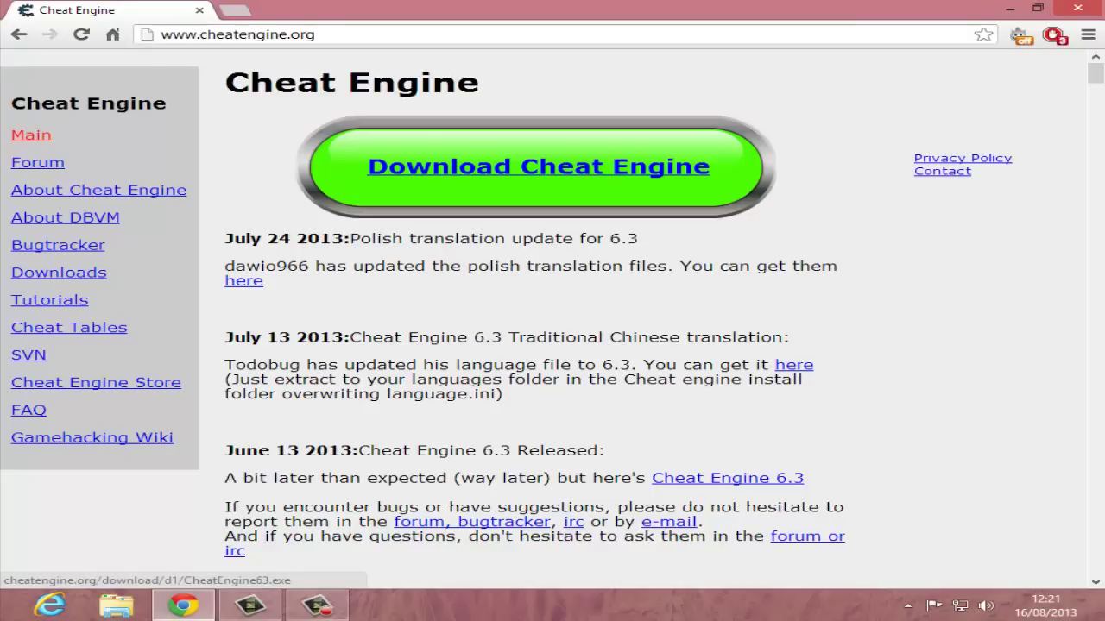
- Download the CheatEngine63.exe installer from the home page and open the browser's full list of downloads
left_click(537, 167)
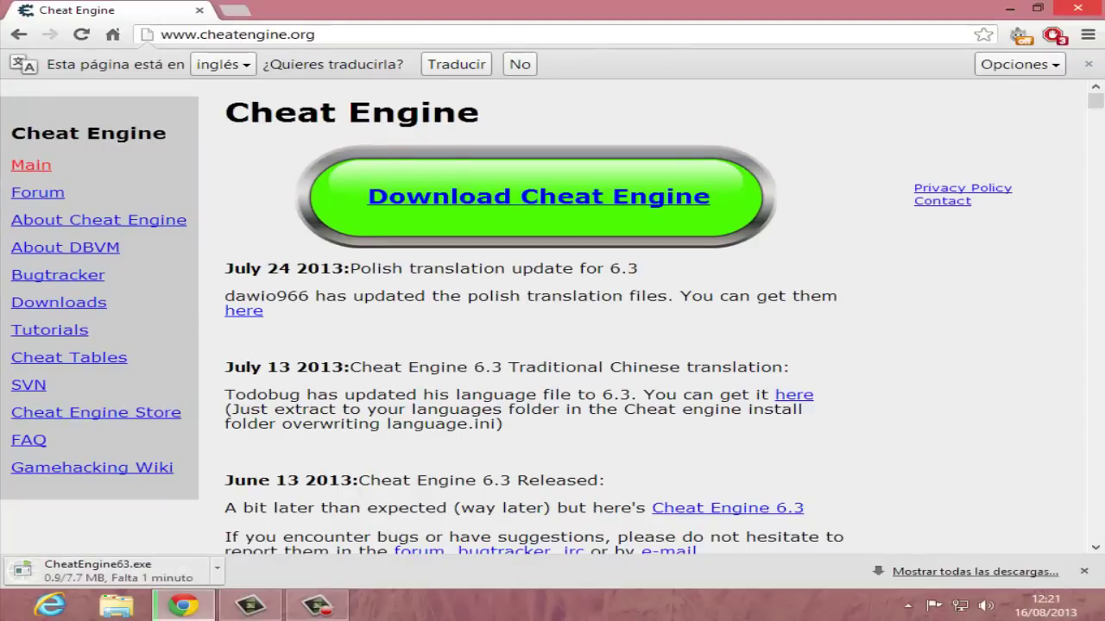
left_click(975, 571)
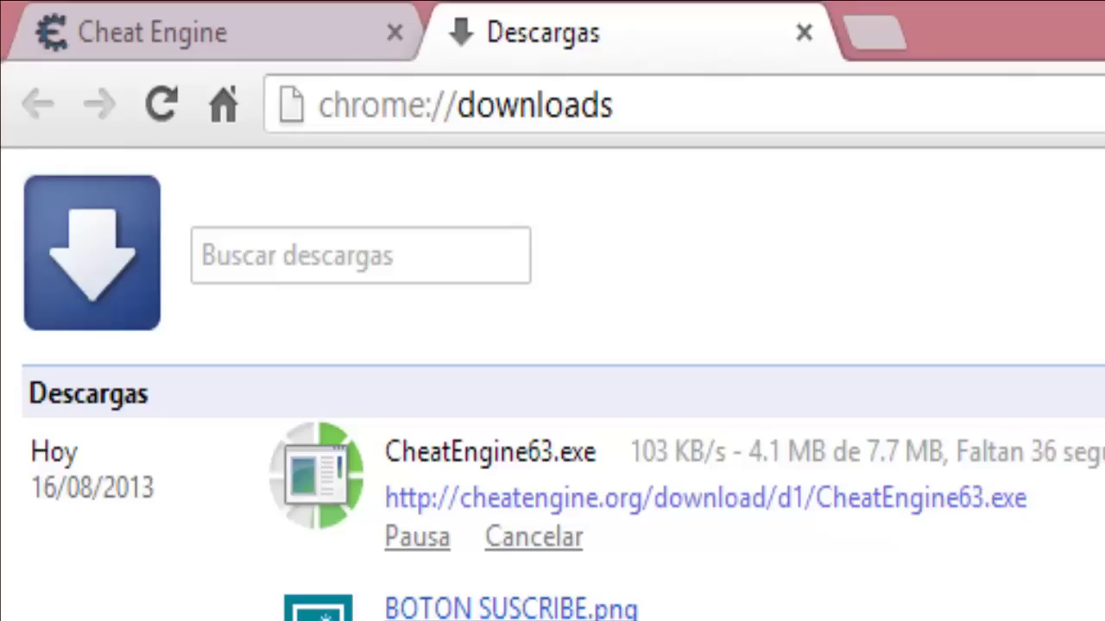
left_click_drag(630, 451, 697, 451)
left_click(697, 451)
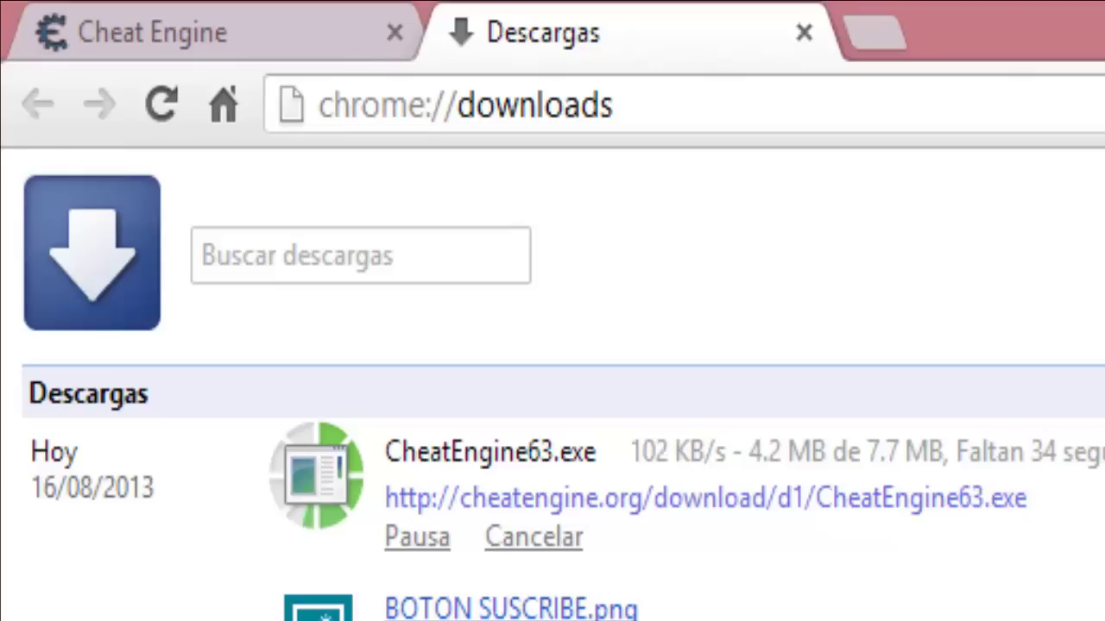
left_click_drag(630, 451, 737, 498)
left_click(737, 498)
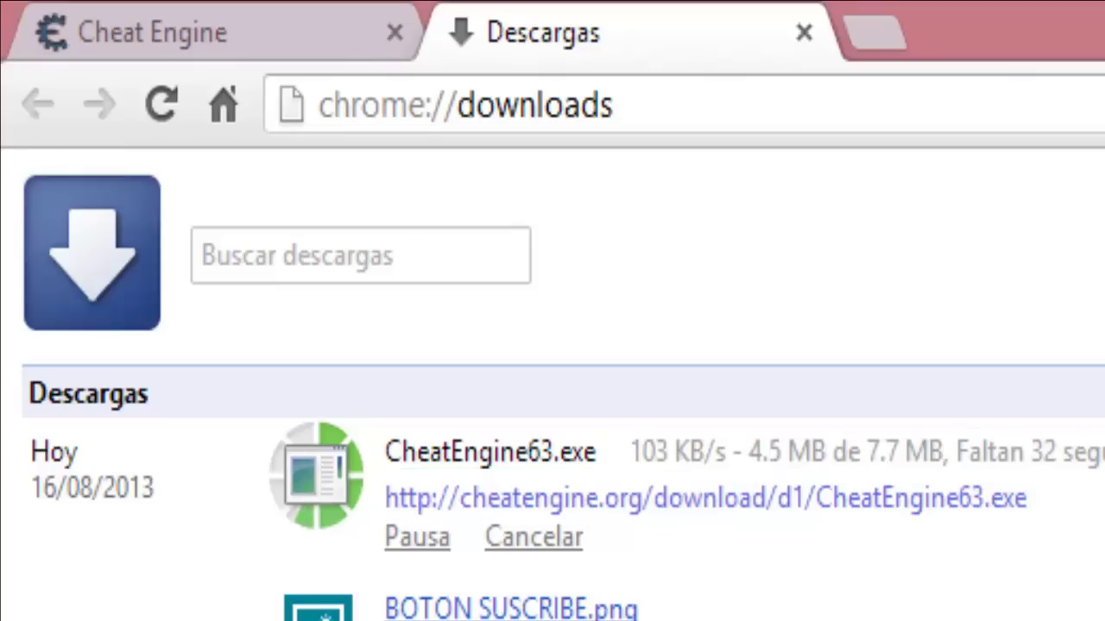
left_click_drag(630, 452, 733, 451)
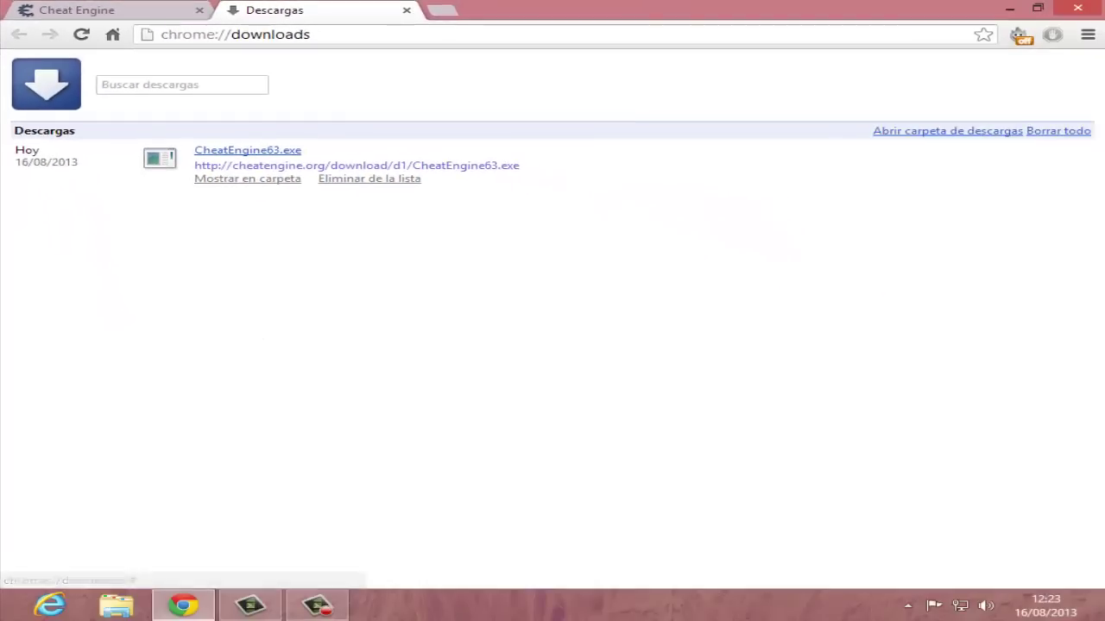
- Minimize the browser, start the Cheat Engine 6.3 setup wizard and accept its license agreement
mouse_move(1104, 0)
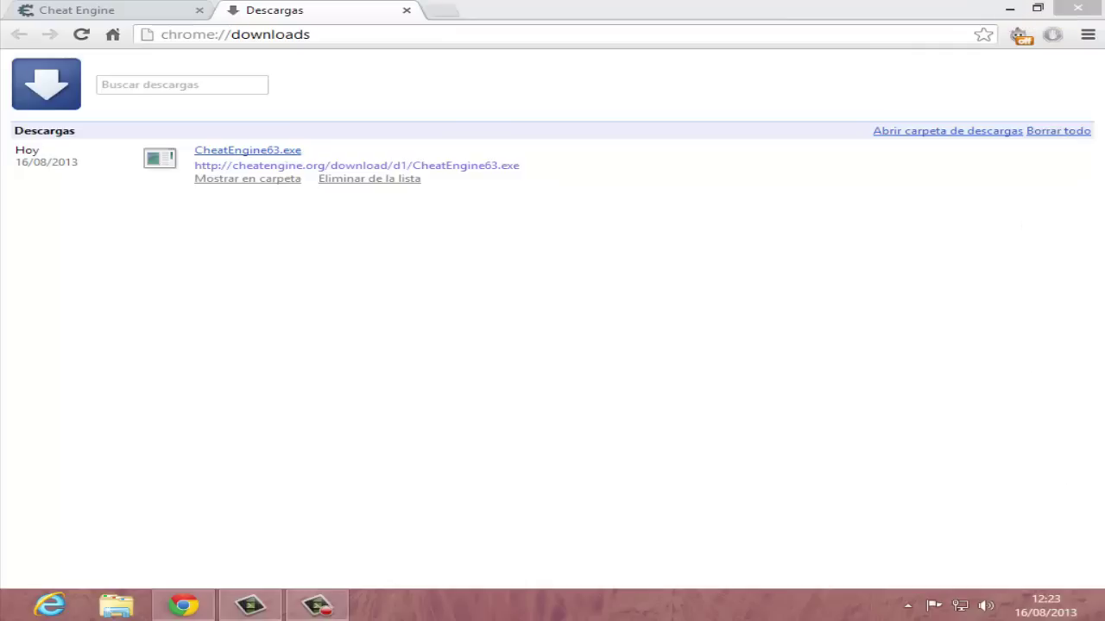
left_click(1009, 8)
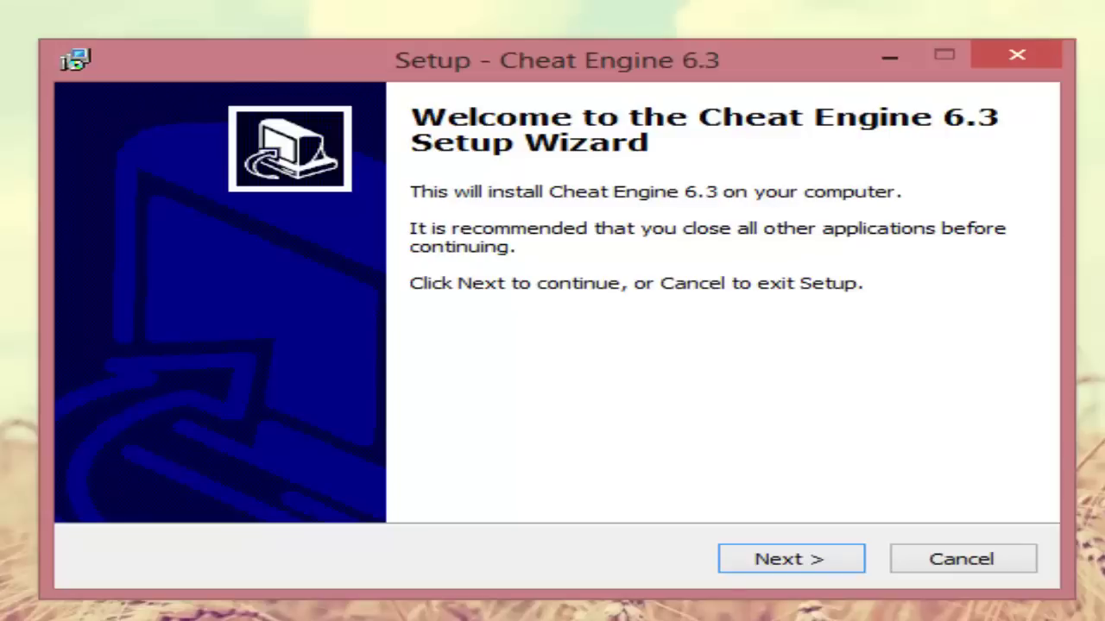
key("Return")
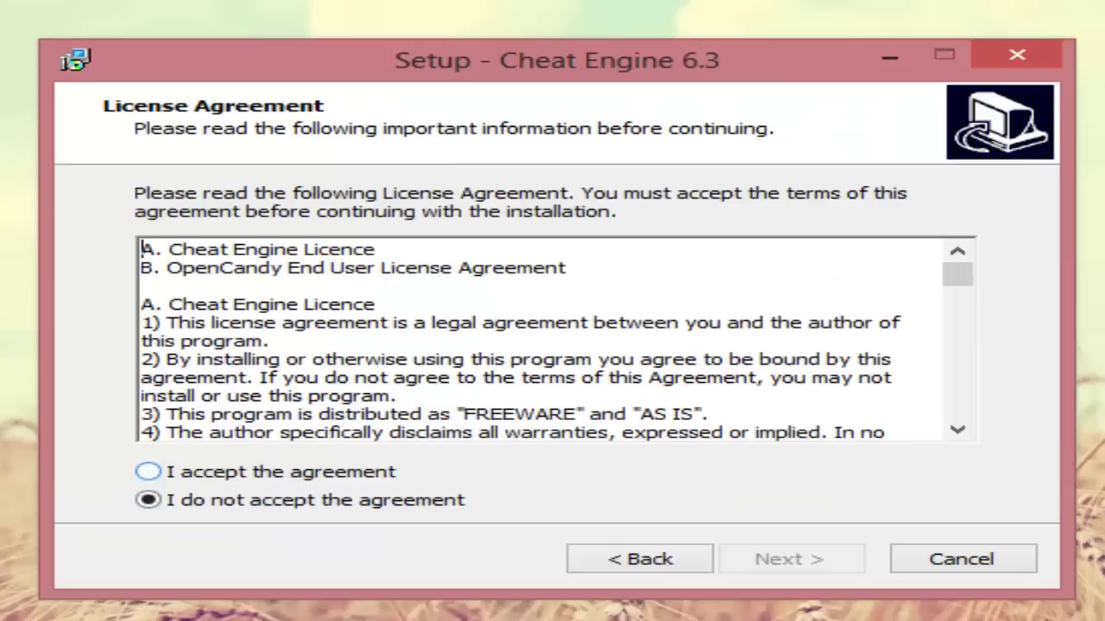
left_click(147, 471)
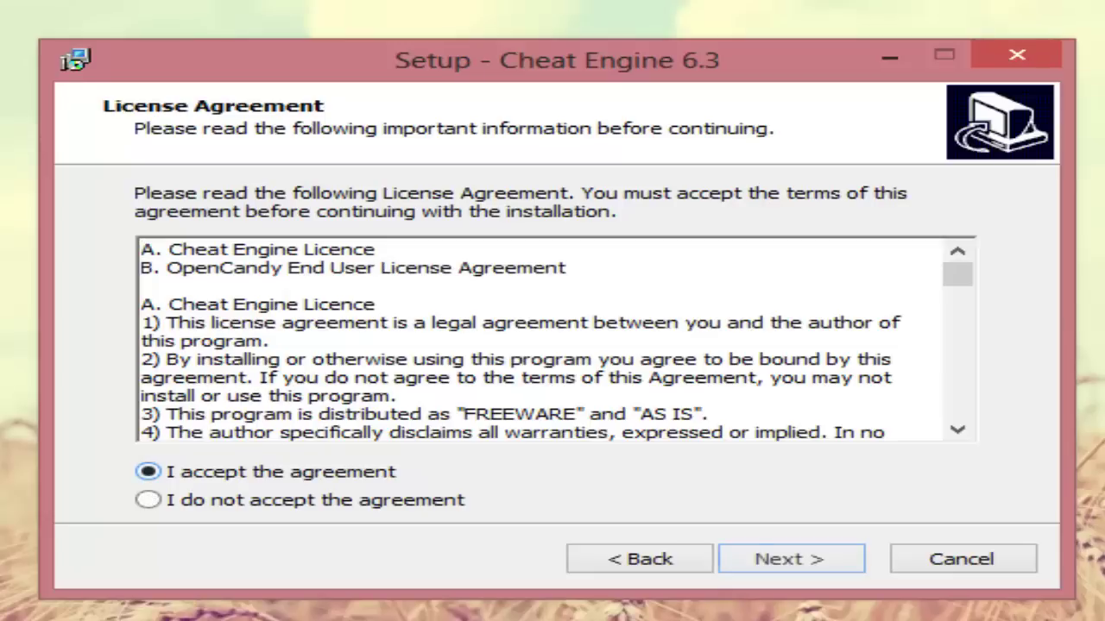
key("Return")
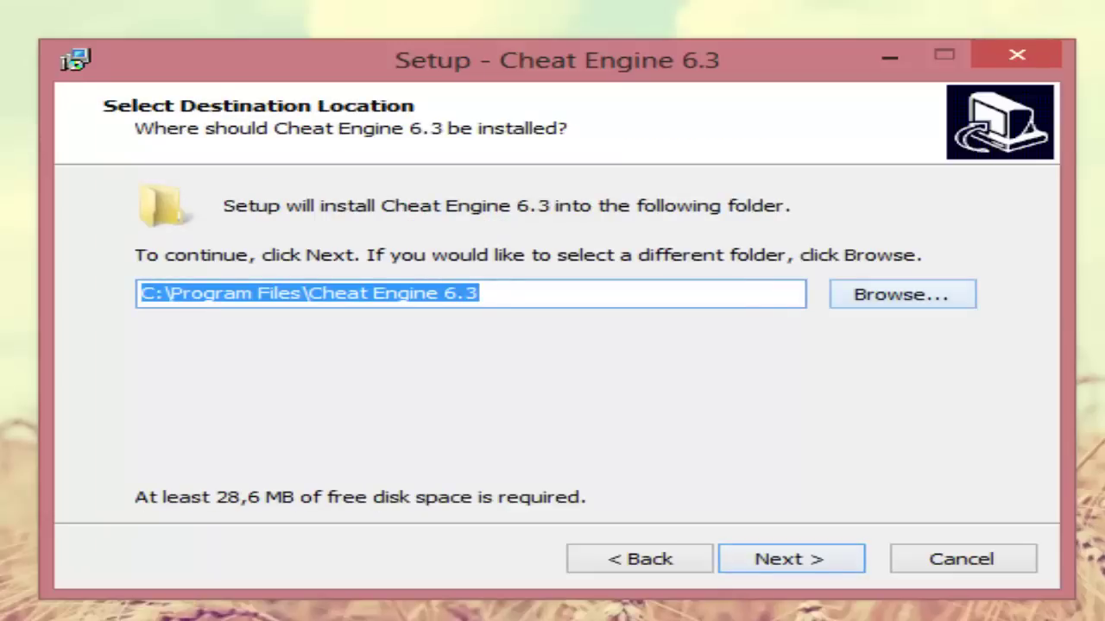
- Set the setup to install in C:\Program Files\Cheat Engine 6.3 without a Start Menu folder or desktop icon
left_click(478, 293)
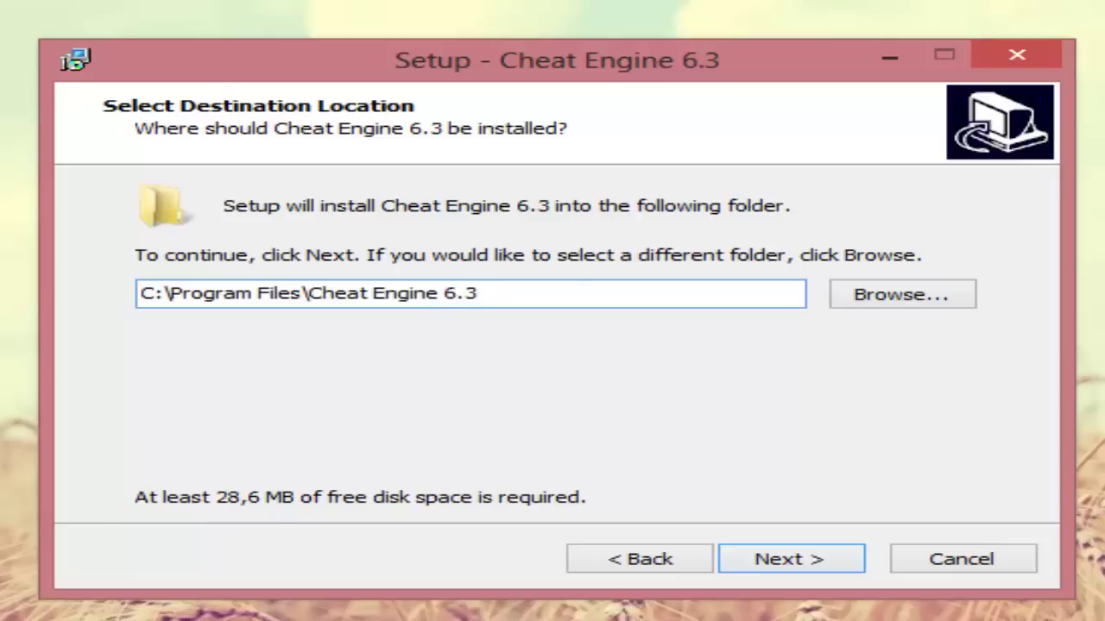
key("Return")
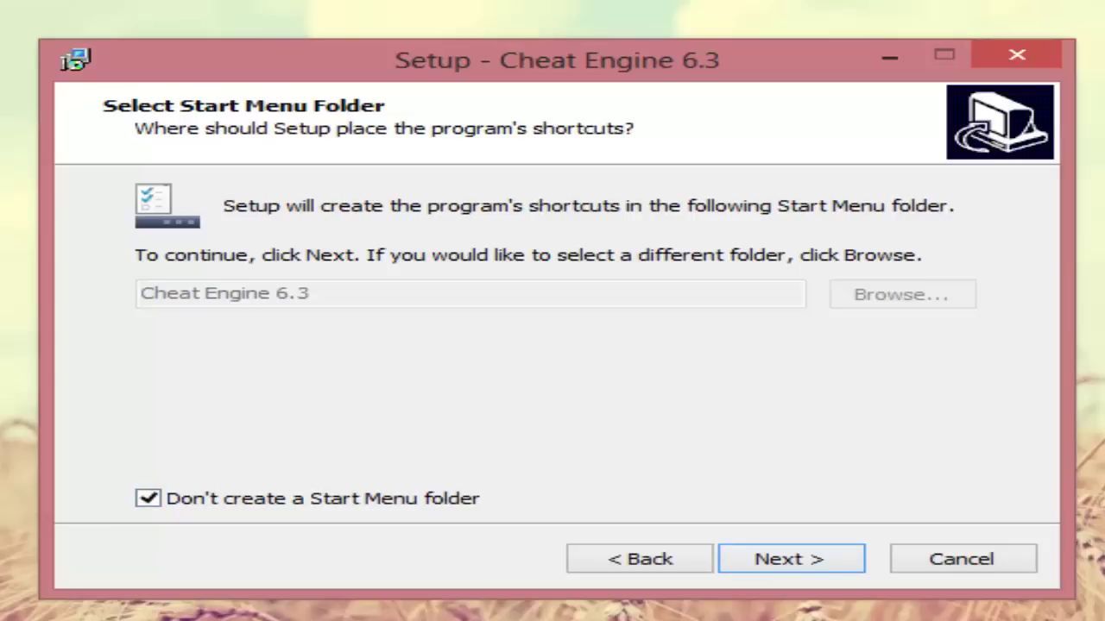
key("Return")
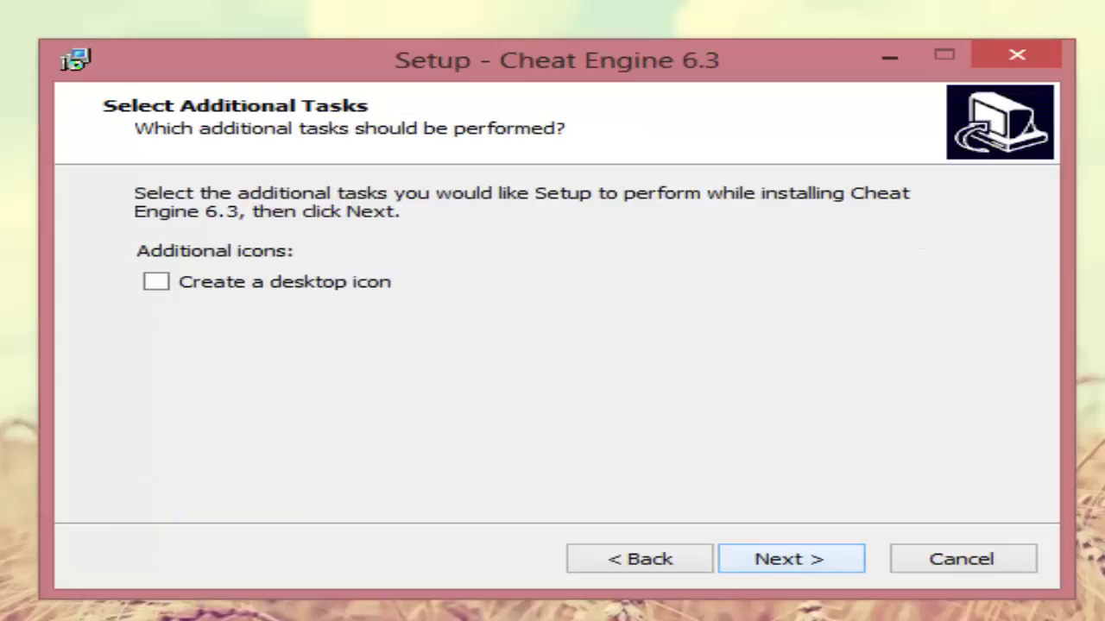
left_click(156, 282)
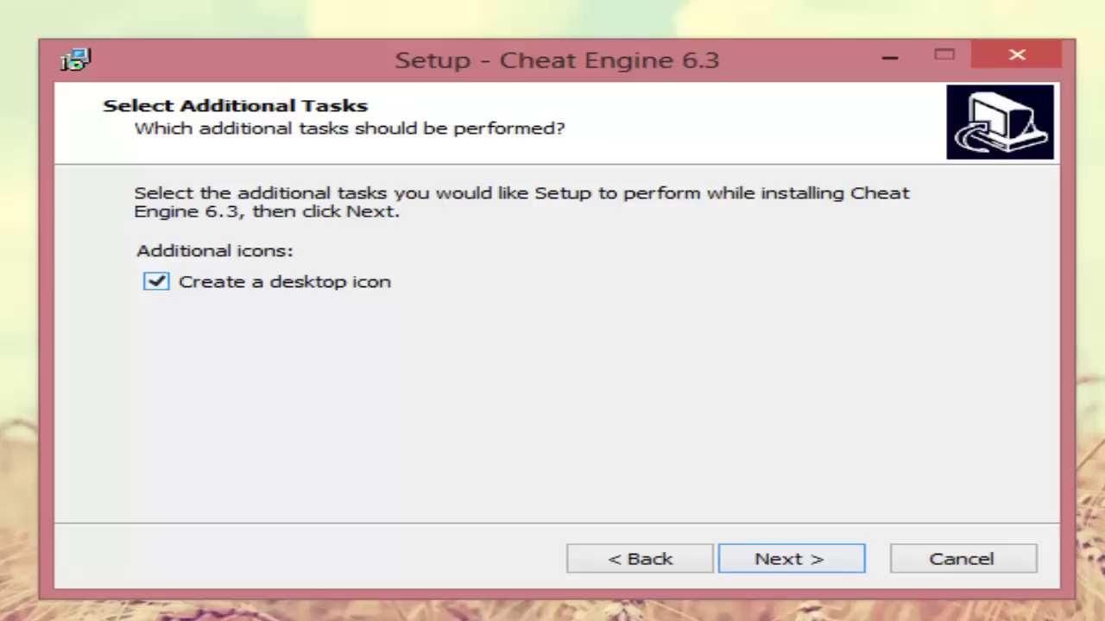
left_click(156, 281)
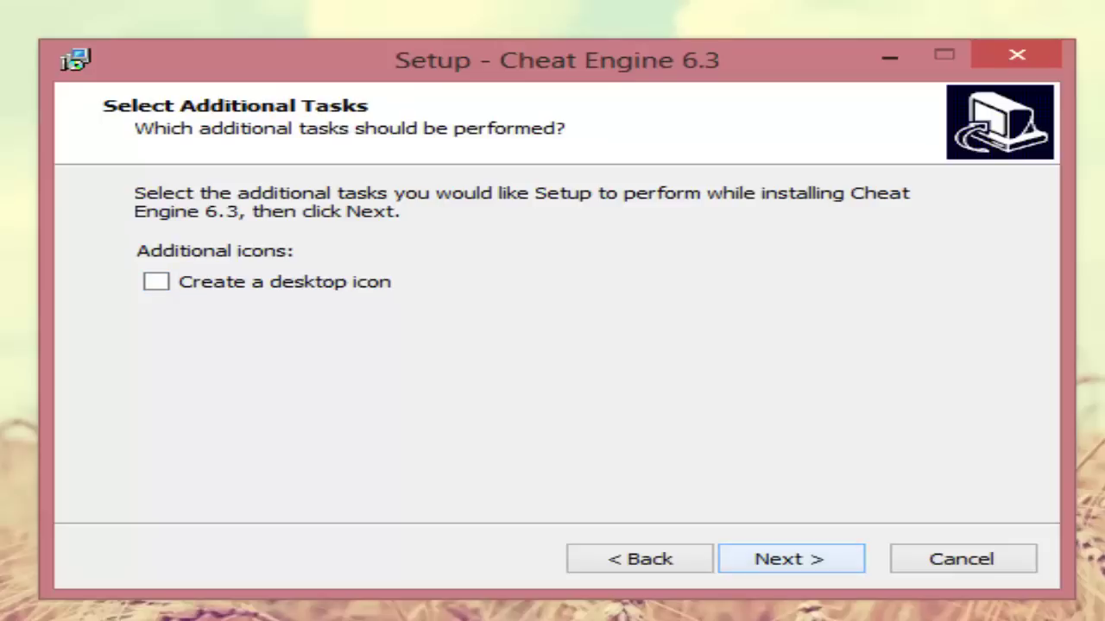
key("Return")
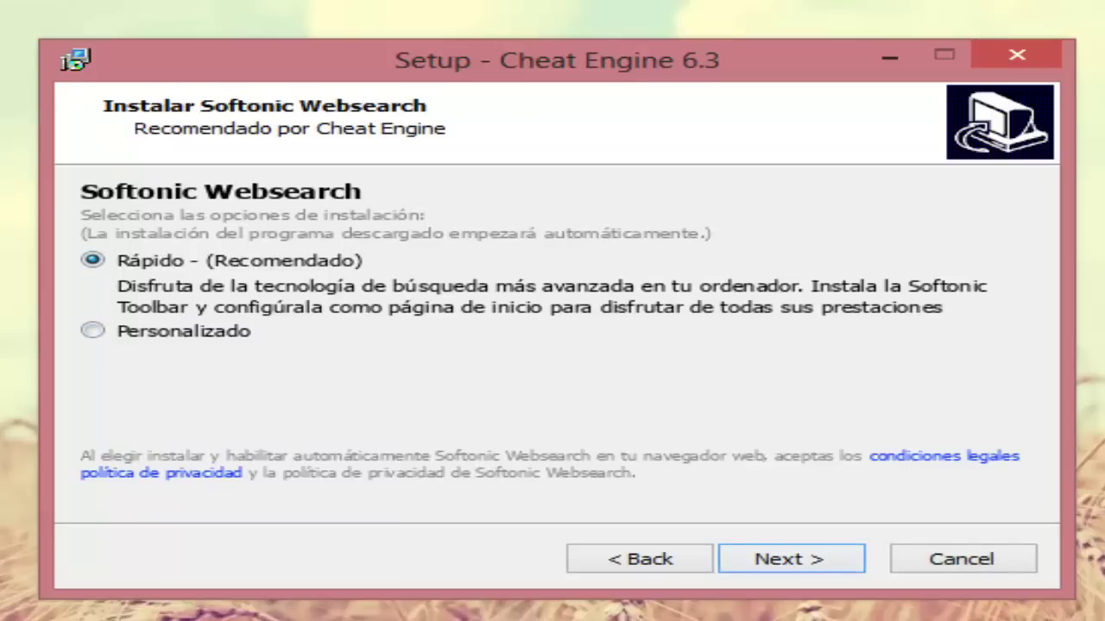
- Decline all Softonic Websearch options through the Personalizado choice and decline the TuneUp Utilities 2013 offer
left_click(92, 331)
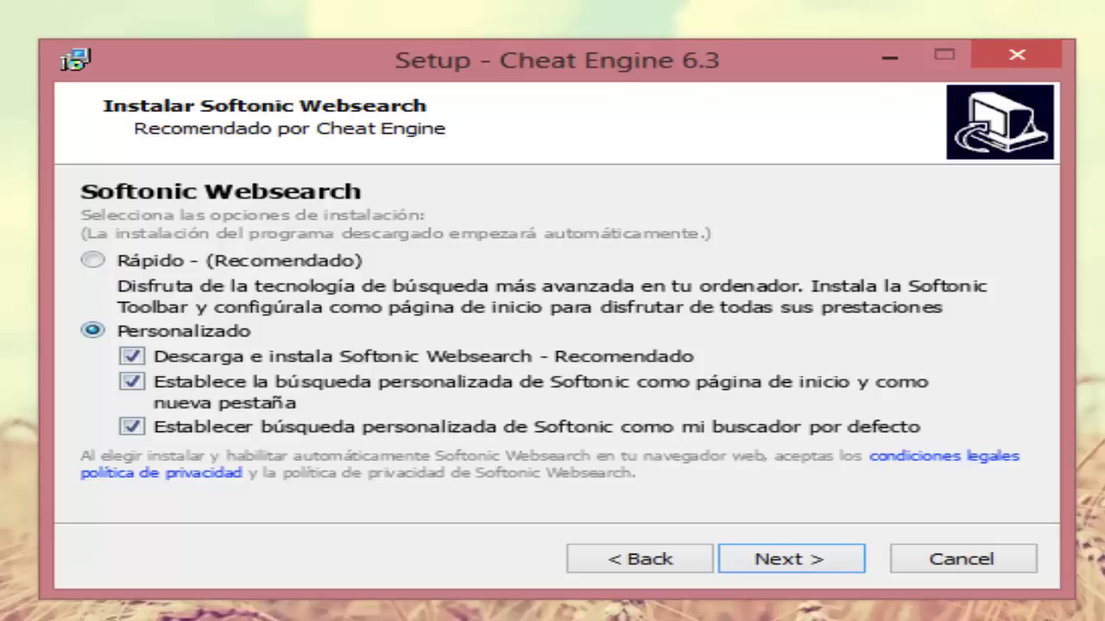
left_click(132, 356)
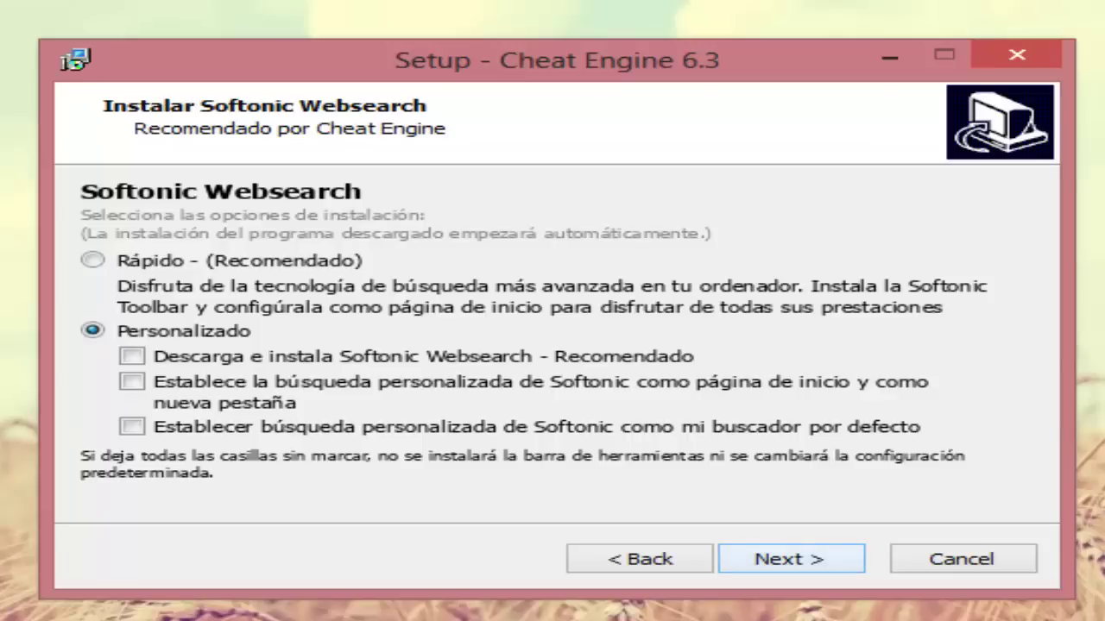
left_click(789, 558)
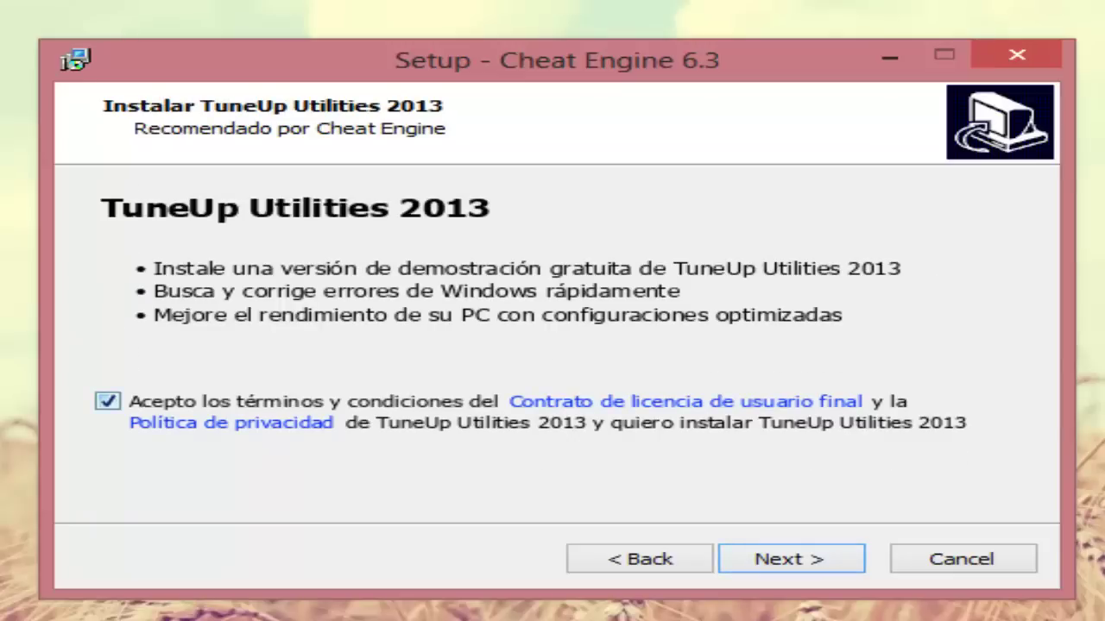
left_click(108, 401)
key("Return")
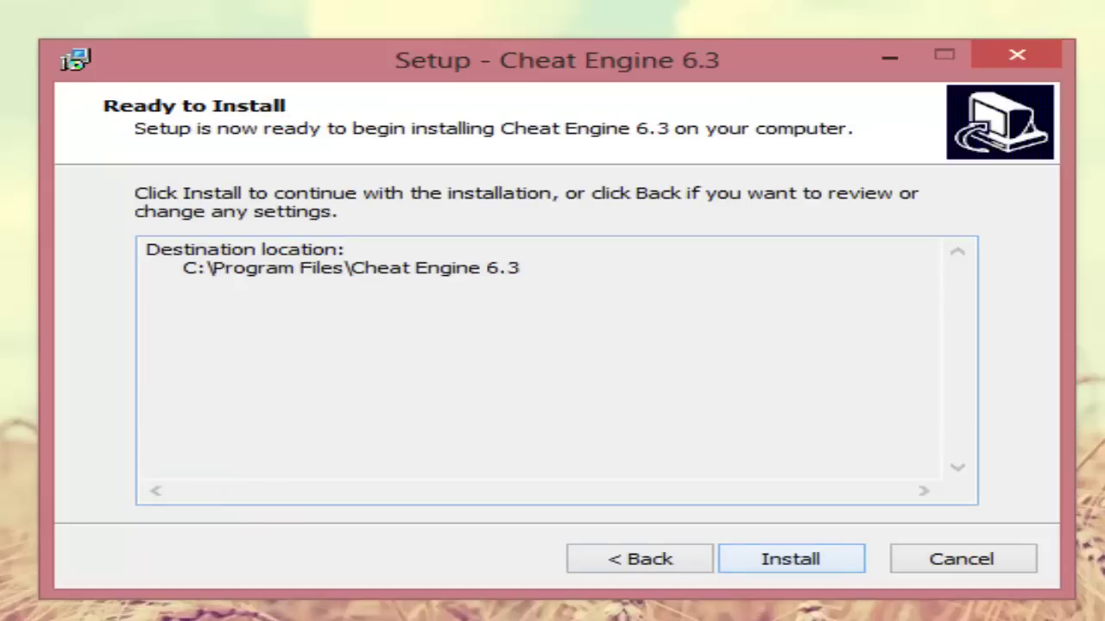
- Install Cheat Engine 6.3, finish the setup wizard and launch the program in a normal-sized window
key("Return")
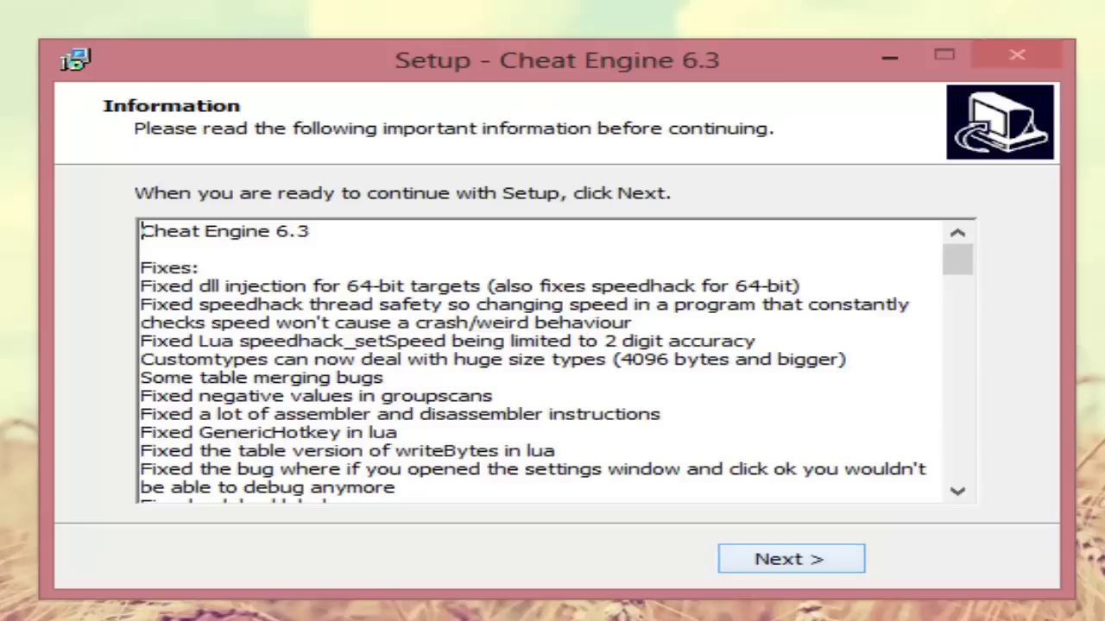
key("Return")
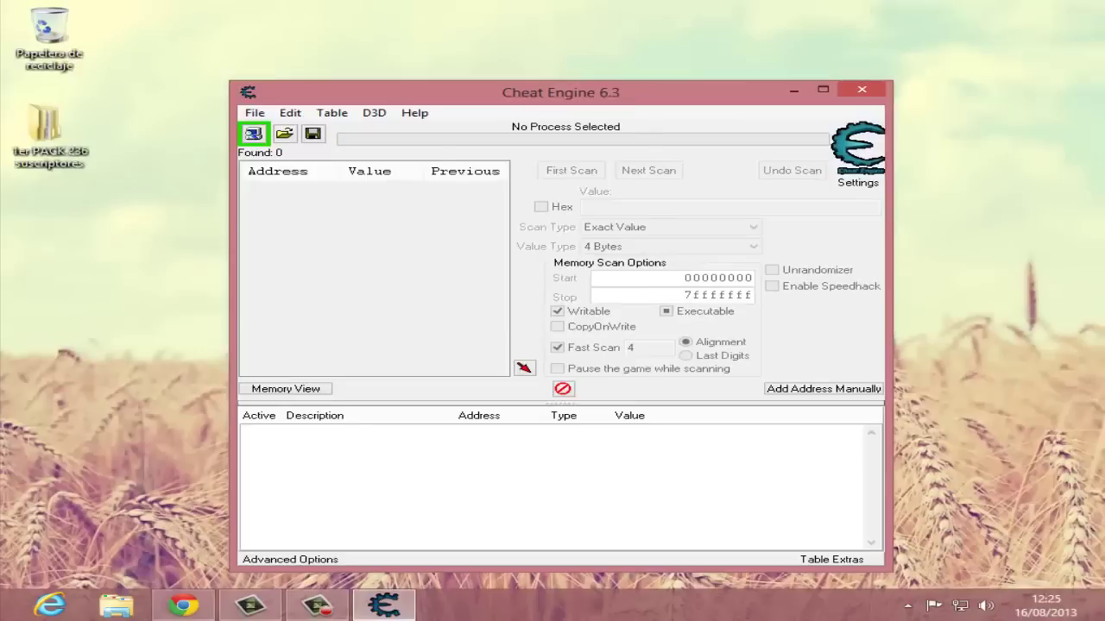
key("super+Up")
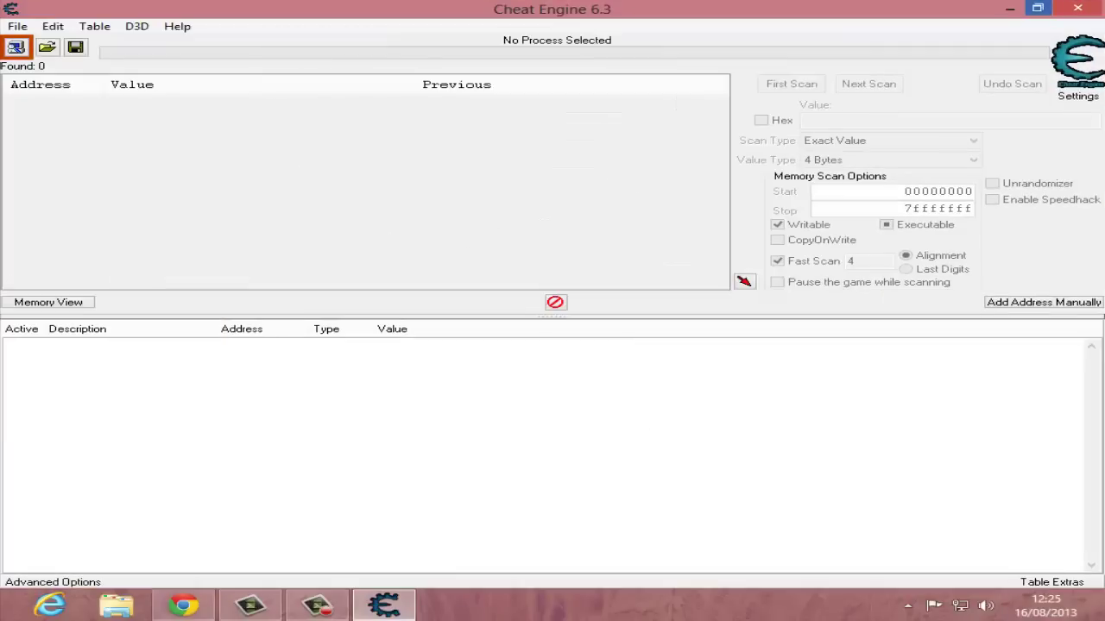
left_click(1037, 8)
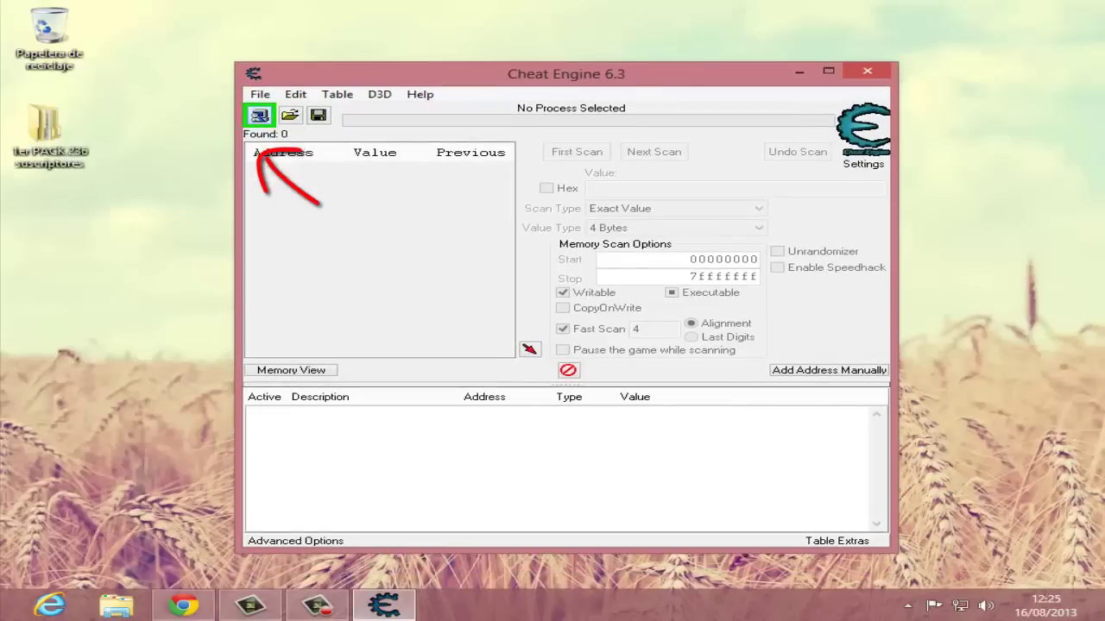
- Open the list of processes to attach to and look through the running processes
left_click(258, 115)
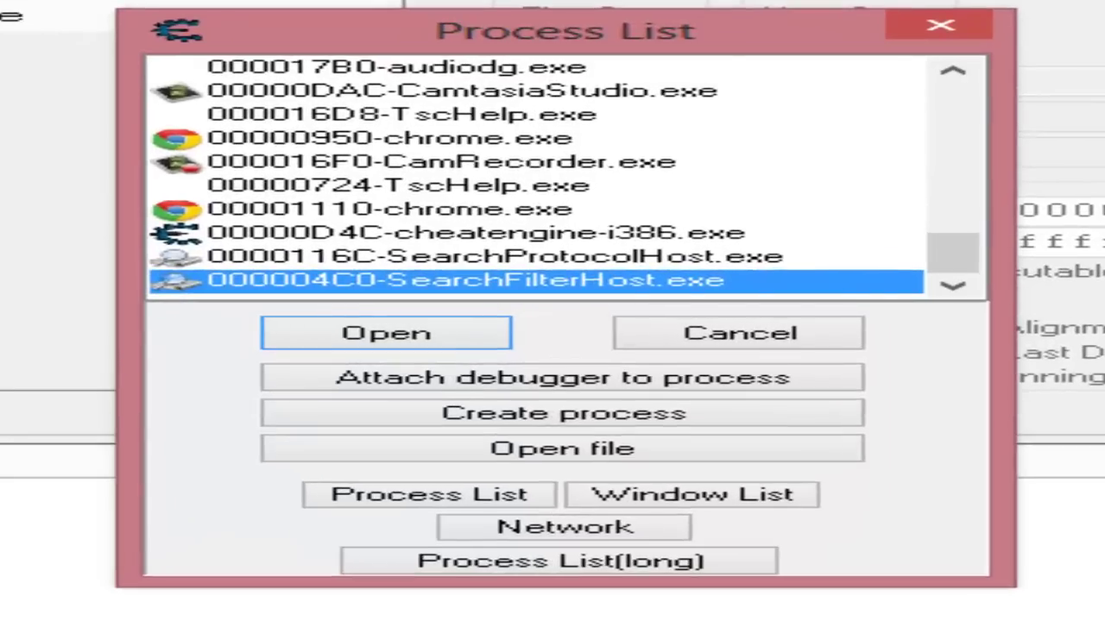
scroll(565, 237, "up", 2)
scroll(535, 173, "up", 4)
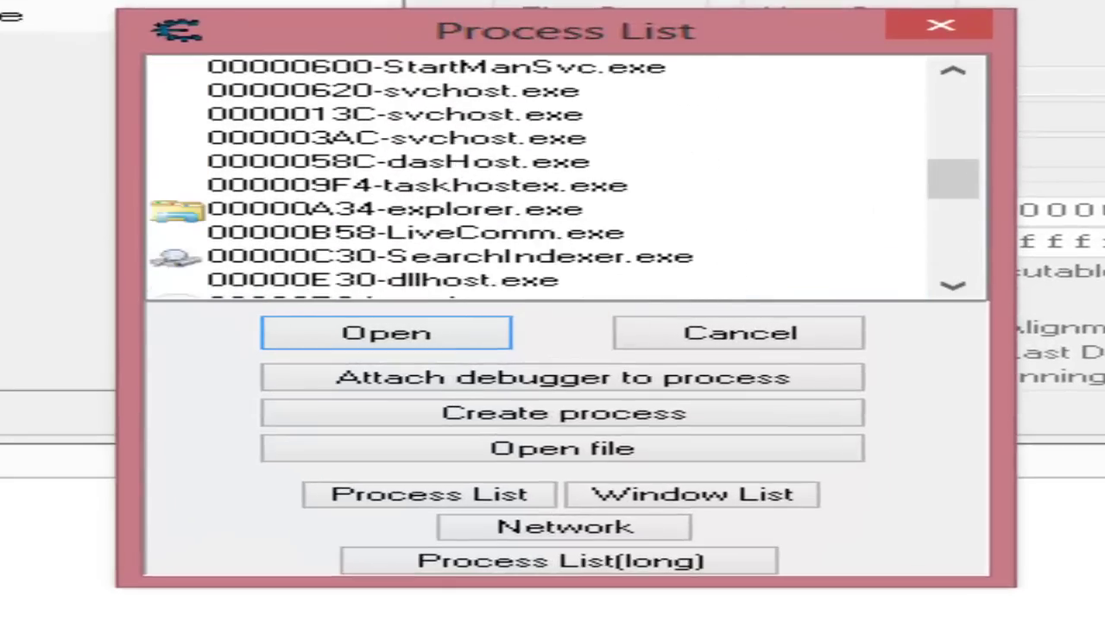
scroll(535, 173, "down", 6)
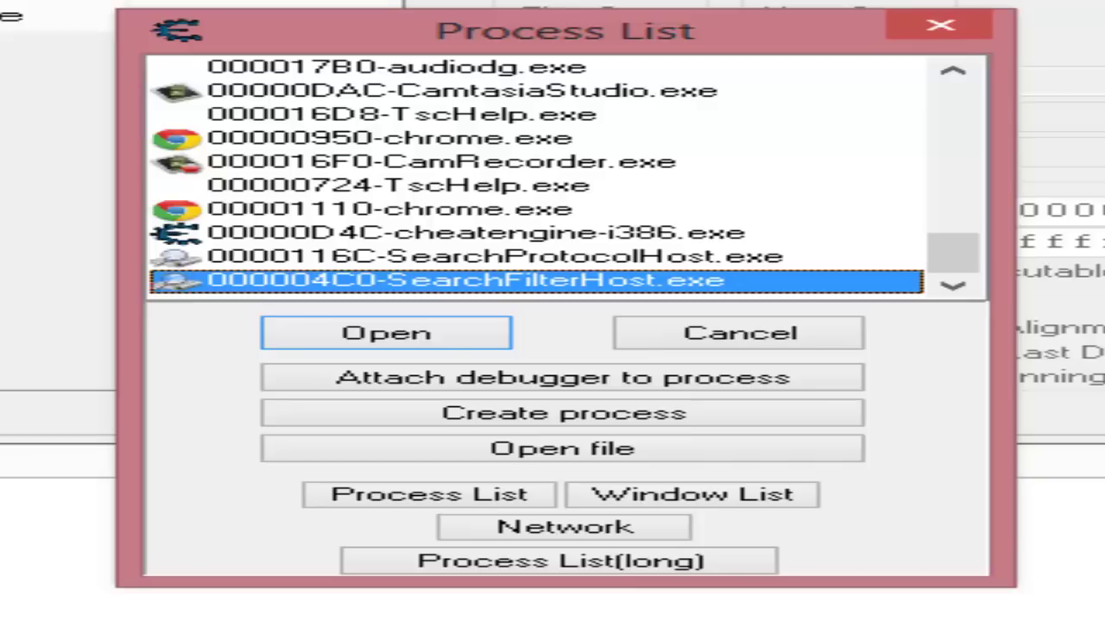
- Select the 00000FEC-chrome.exe process in the list of running processes
scroll(535, 172, "up", 5)
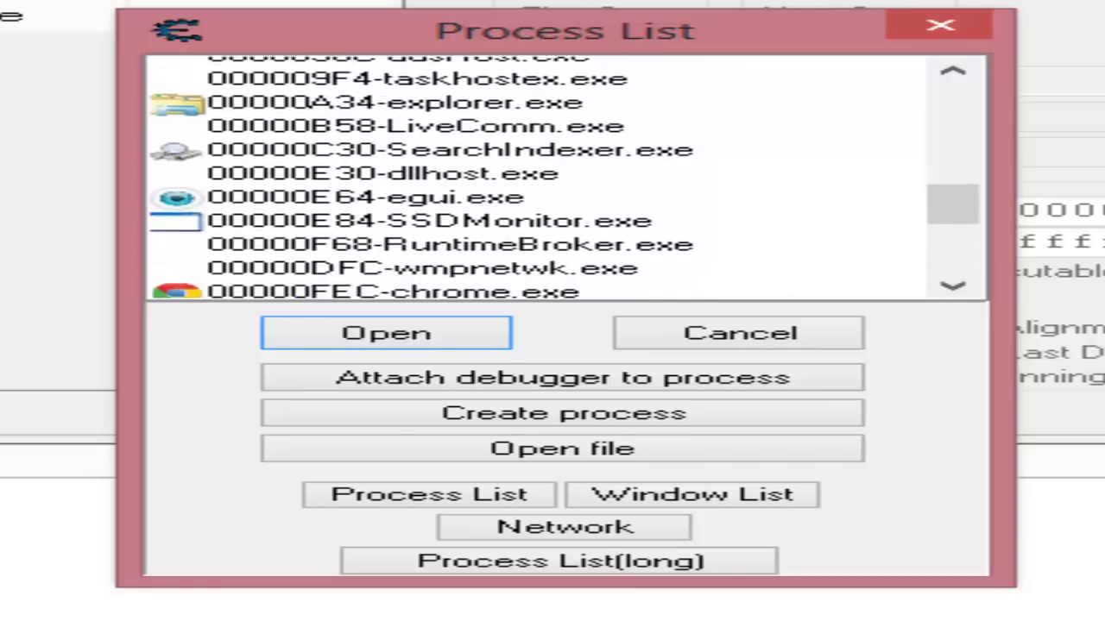
scroll(535, 172, "down", 5)
left_click(535, 138)
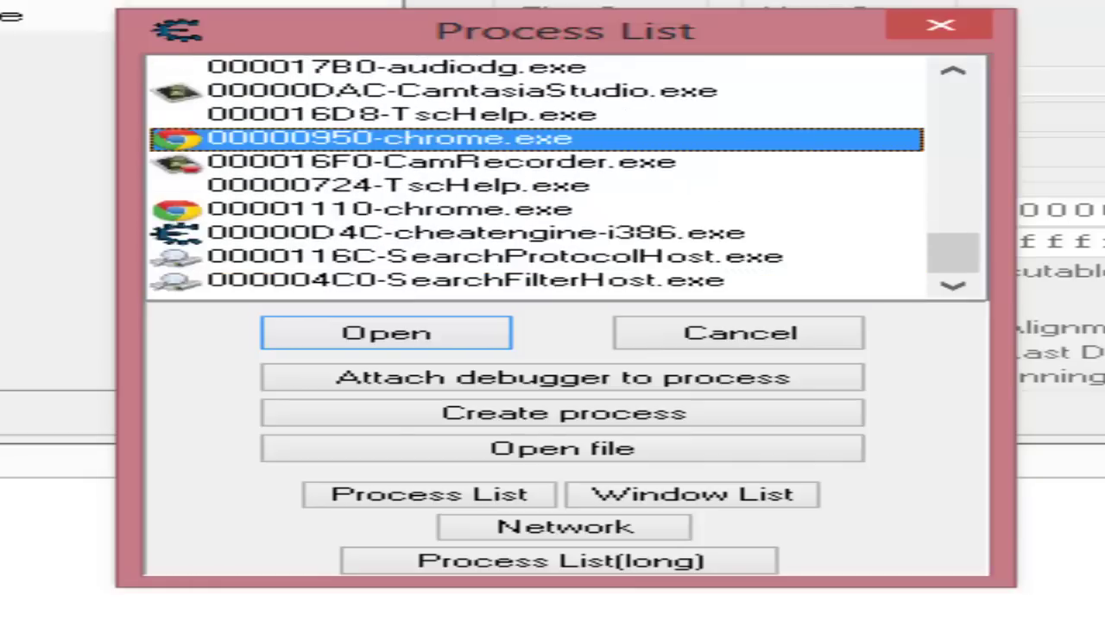
scroll(535, 173, "up", 4)
left_click(535, 257)
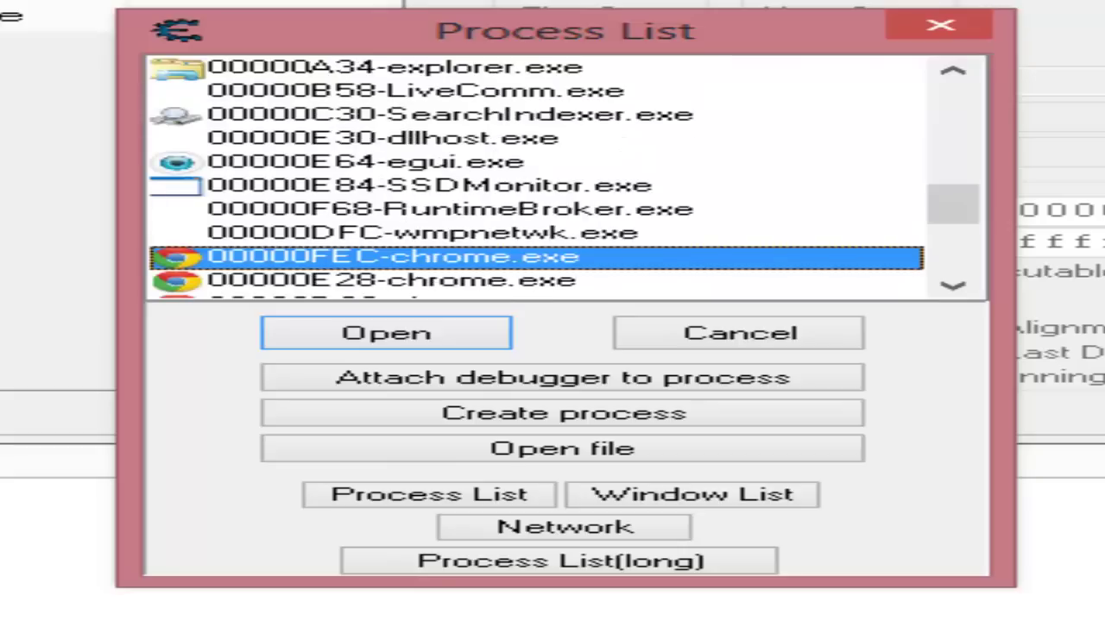
- Look through the whole process list and compare the chrome.exe entries with the other running processes
scroll(535, 173, "up", 7)
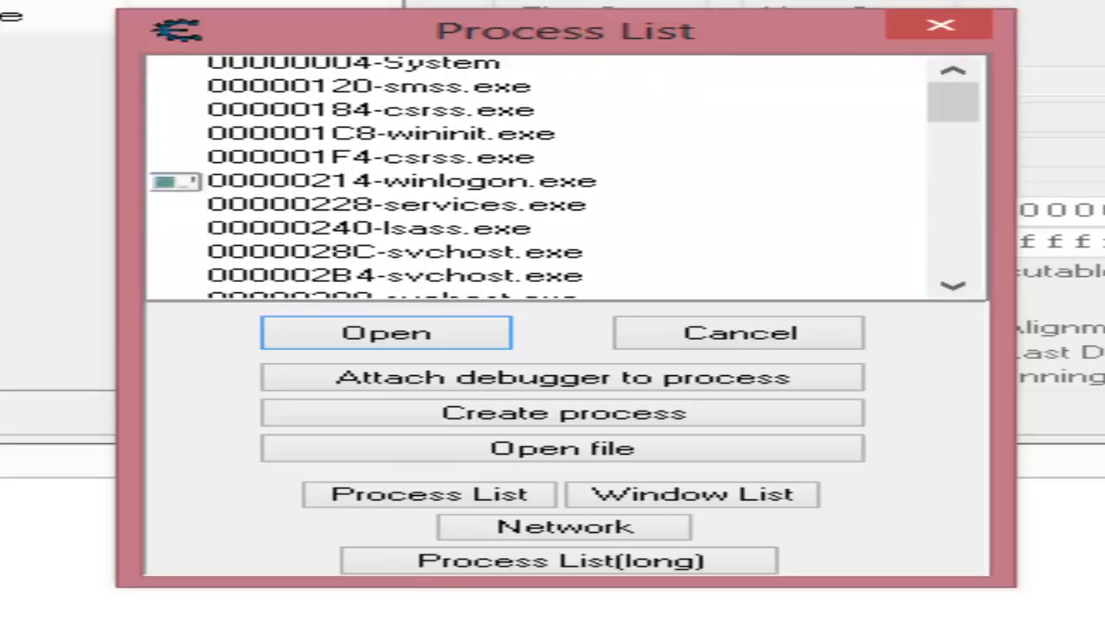
scroll(535, 173, "down", 15)
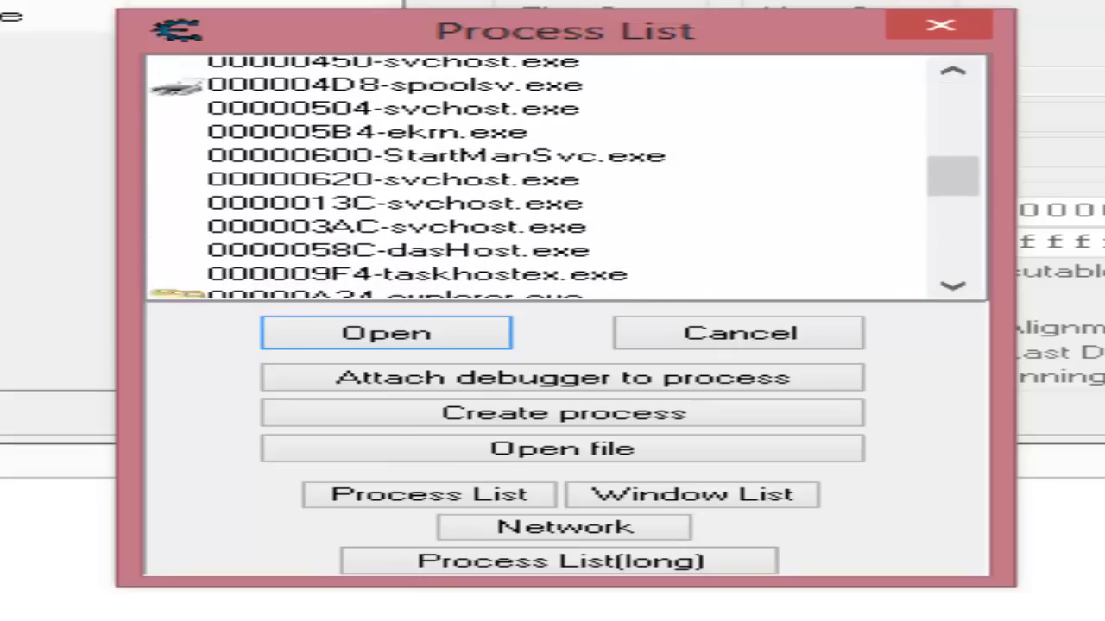
scroll(535, 173, "up", 2)
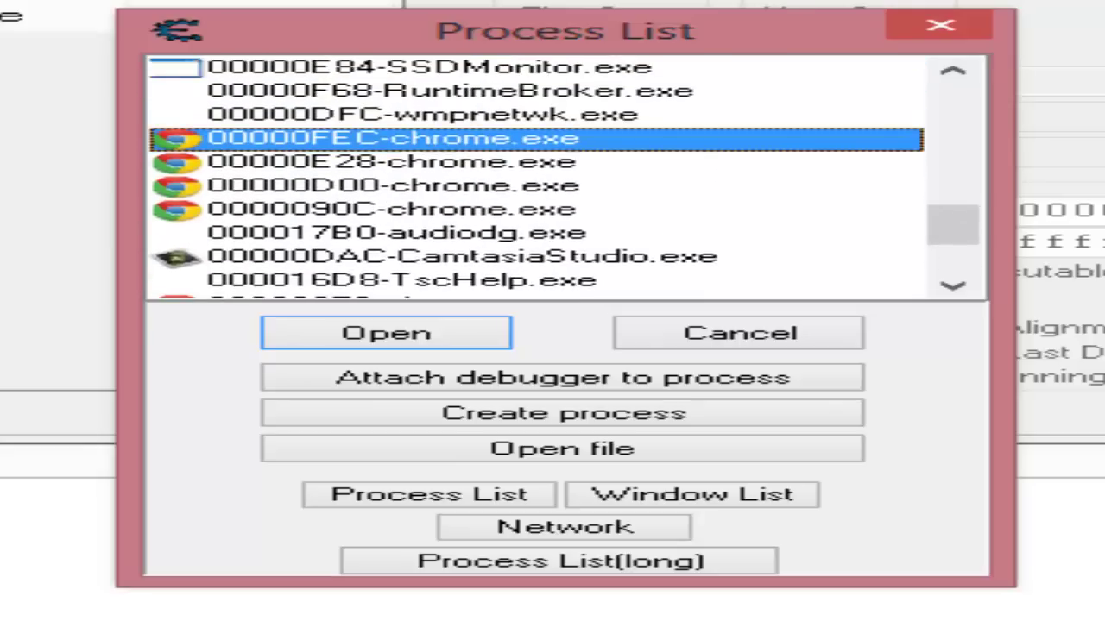
scroll(535, 173, "up", 10)
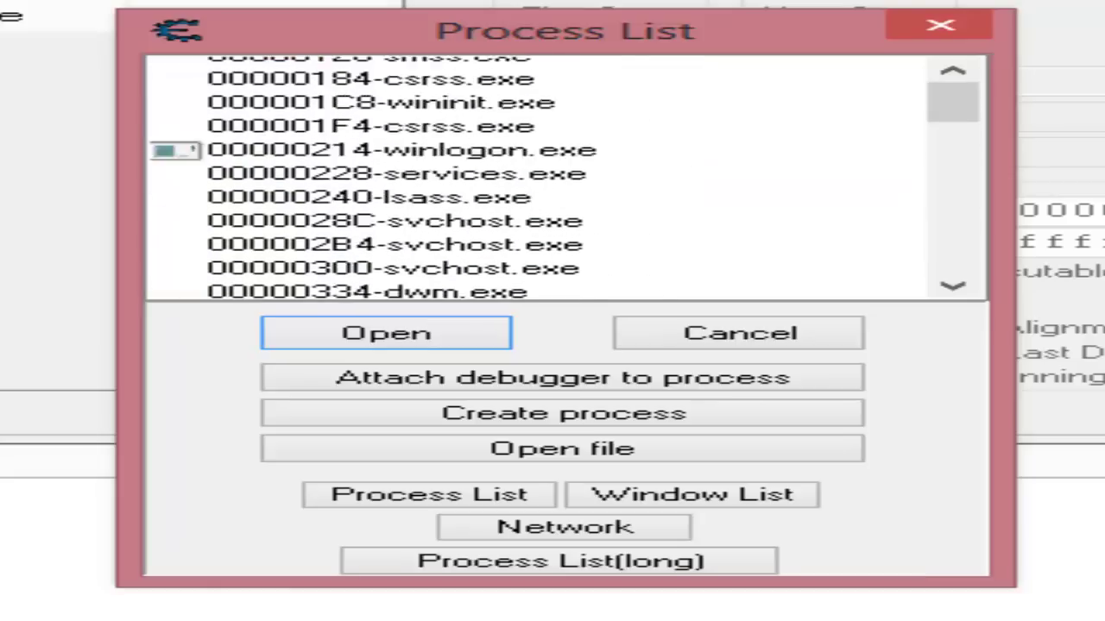
scroll(535, 172, "down", 9)
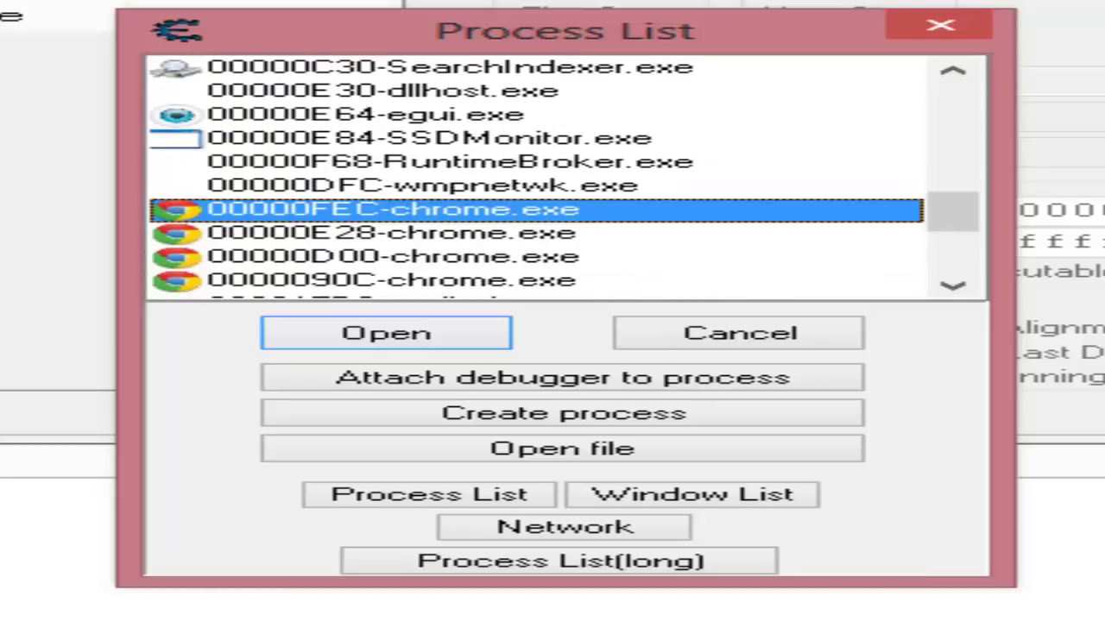
scroll(535, 173, "up", 5)
scroll(535, 173, "down", 10)
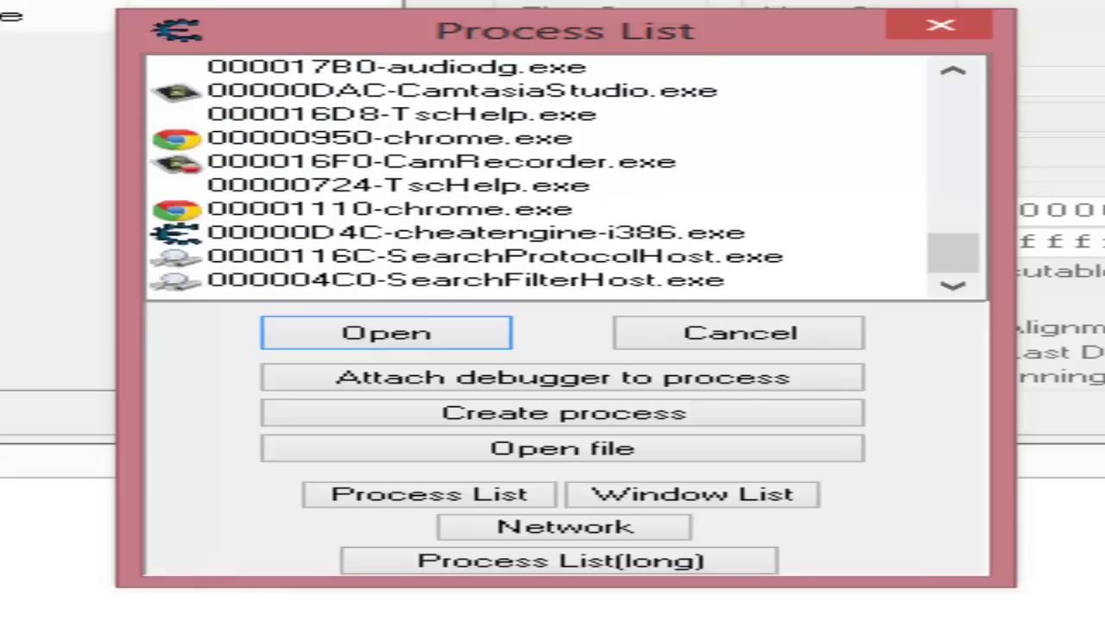
scroll(535, 173, "up", 4)
scroll(535, 172, "down", 4)
scroll(535, 173, "up", 5)
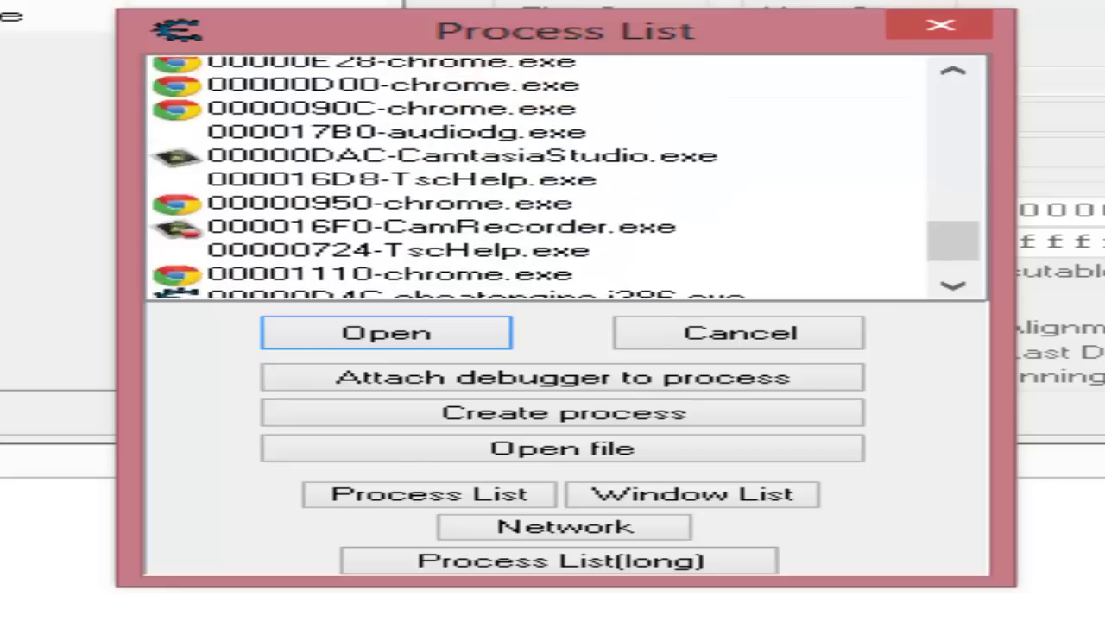
scroll(535, 172, "down", 2)
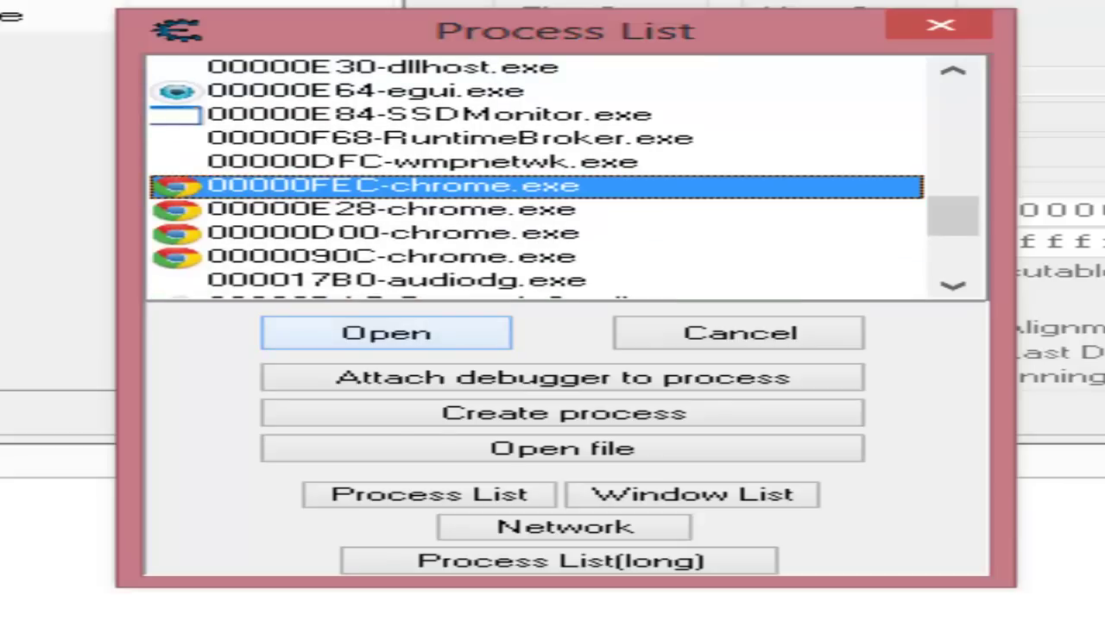
scroll(535, 172, "up", 3)
scroll(535, 173, "down", 6)
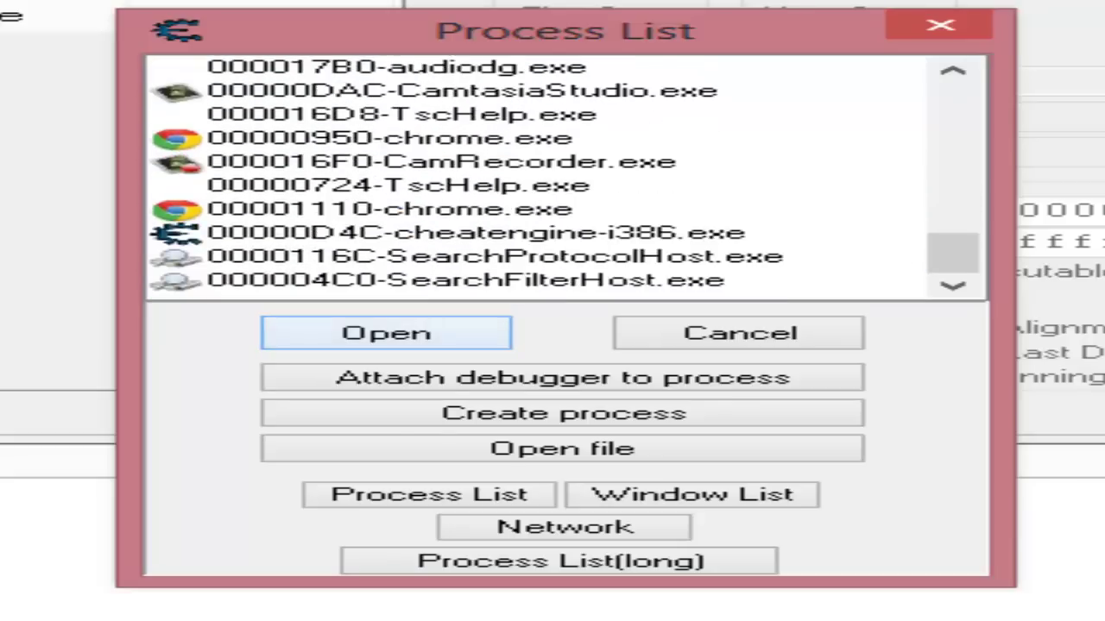
- Open the selected 00000FEC-chrome.exe process and enable Speedhack for it
key("Return")
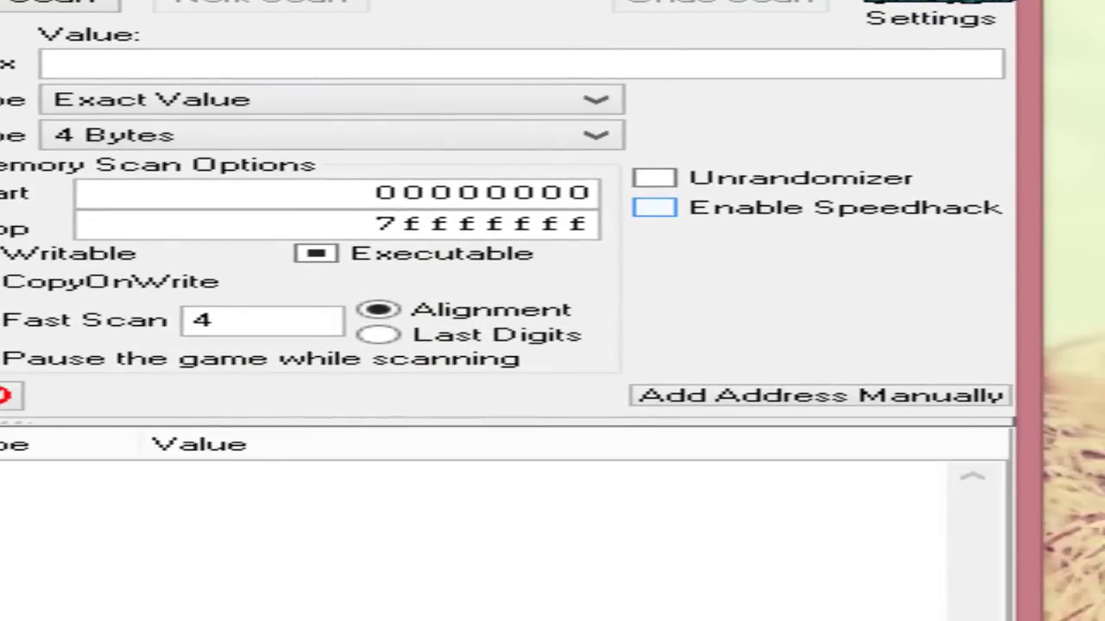
left_click(654, 207)
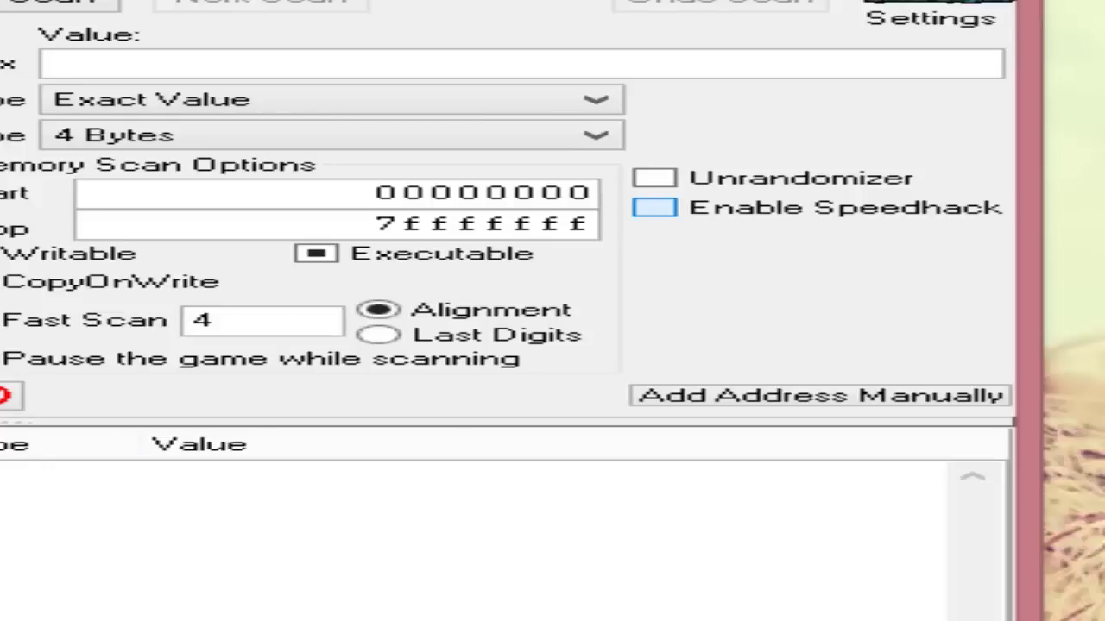
left_click(655, 207)
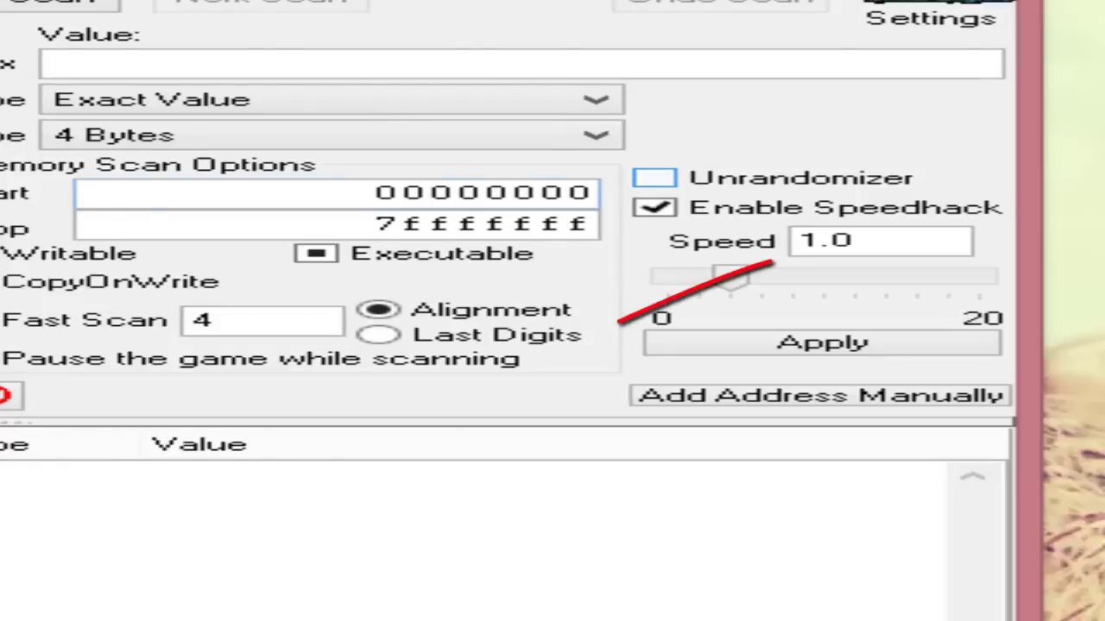
- Enter 0.5 as the Speedhack speed value
left_click_drag(852, 240, 799, 240)
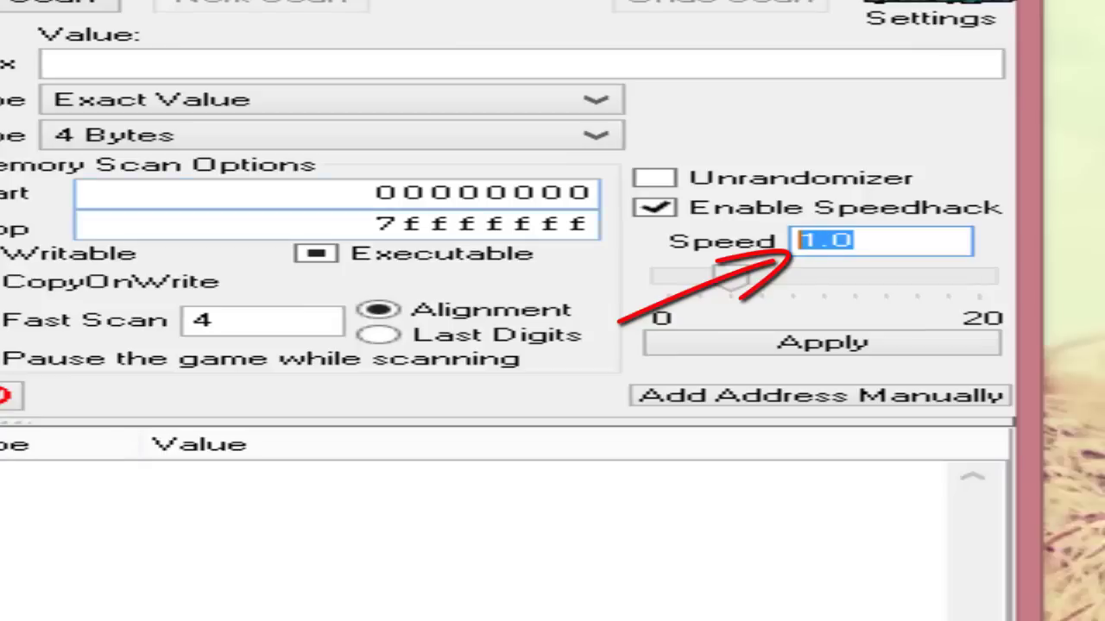
type("0.5")
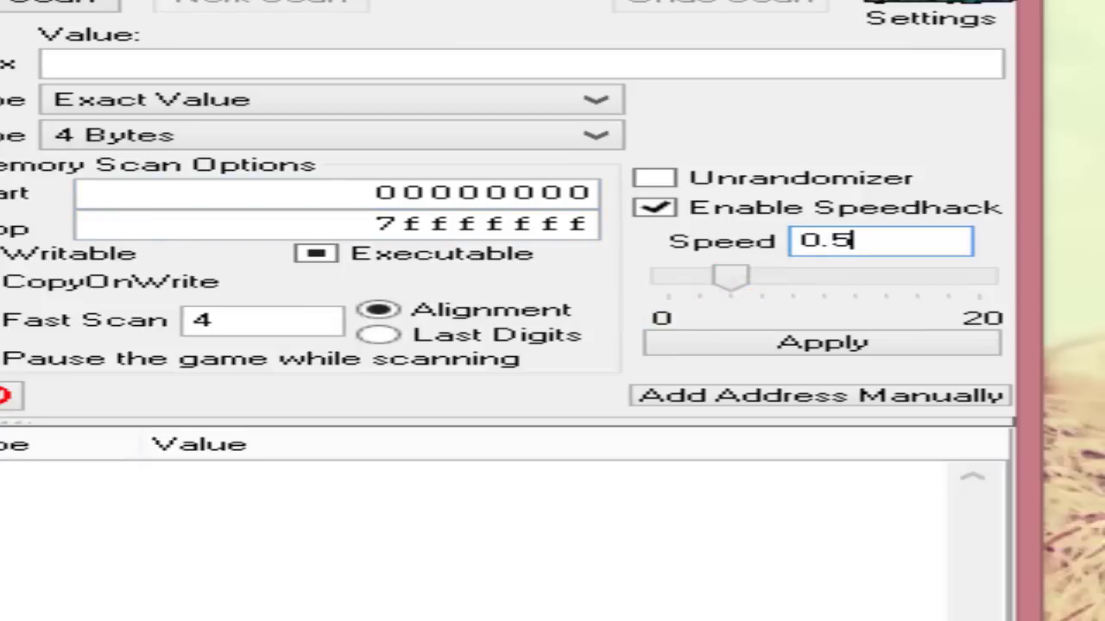
key("Return")
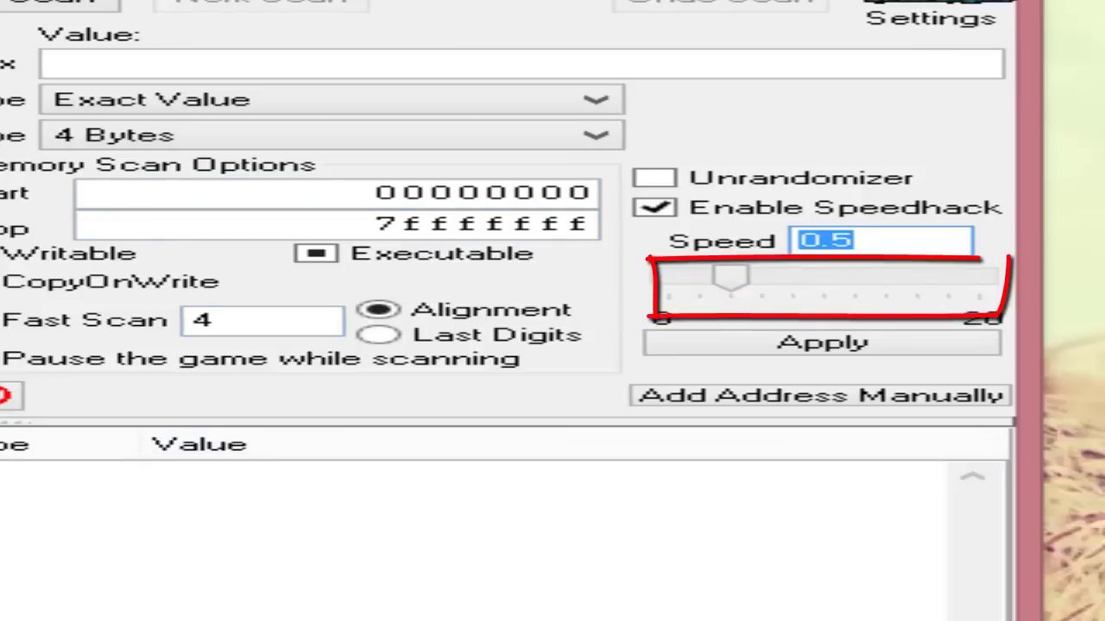
- Lower the speed slider to 0.0, bring it back to 0.5 and apply a Speedhack speed of 0.5
mouse_move(730, 277)
left_mouse_down()
mouse_move(792, 277)
mouse_move(699, 277)
left_mouse_up()
key("Left")
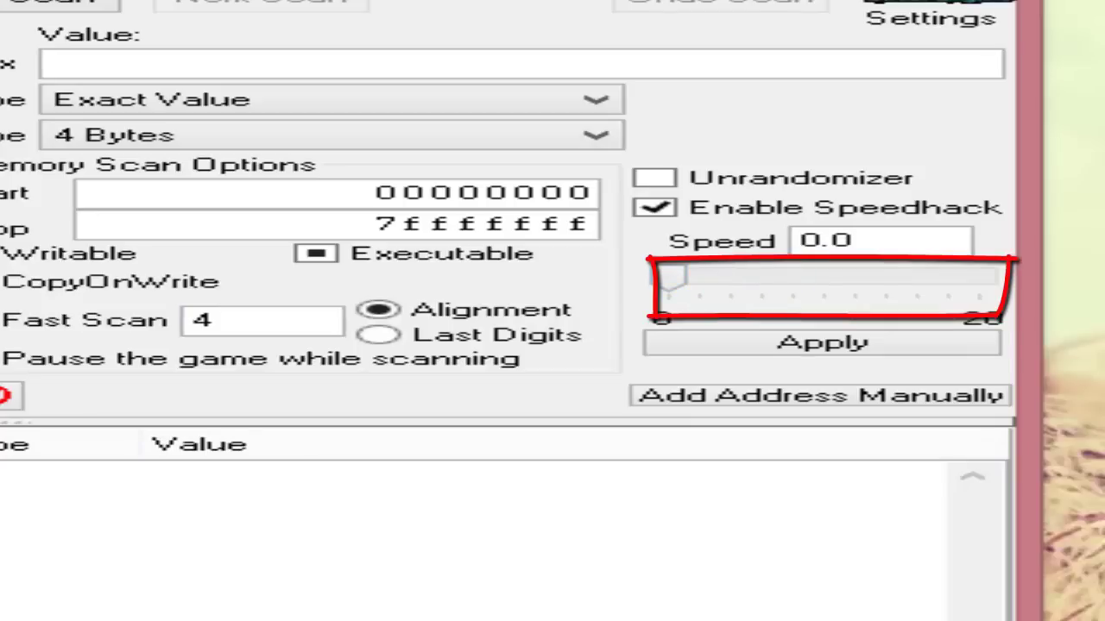
key("Right")
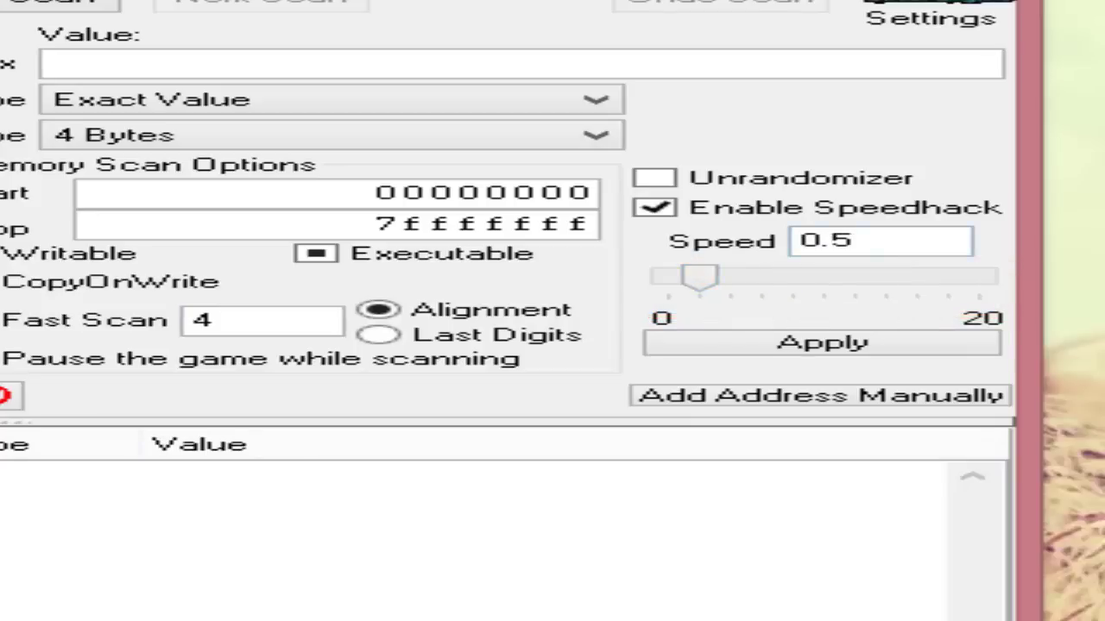
left_click_drag(853, 241, 799, 241)
type("0.5")
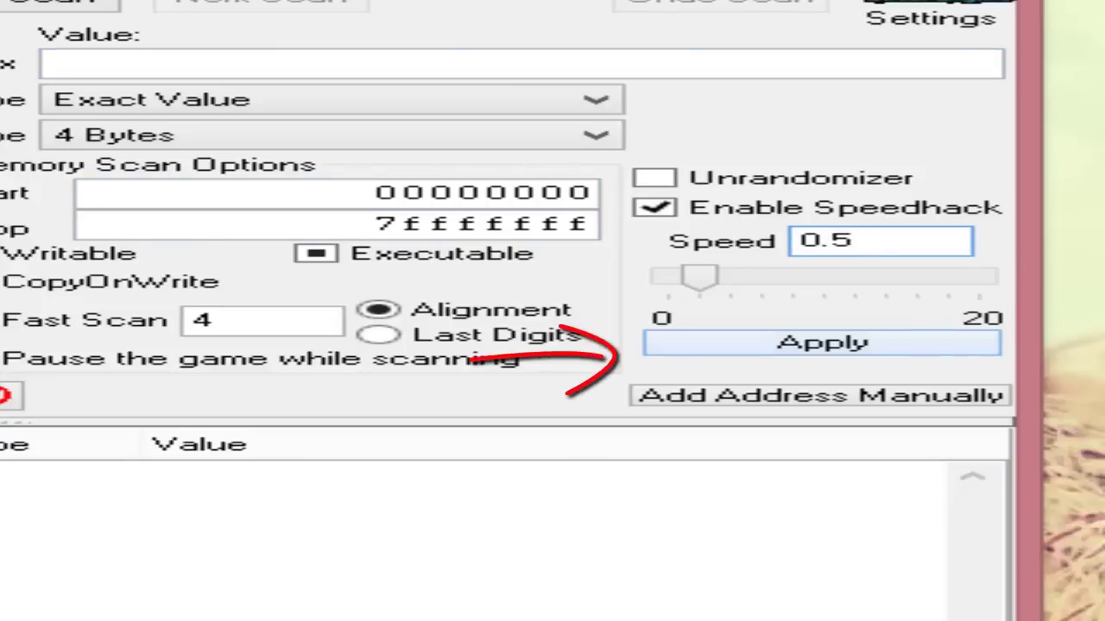
left_click(821, 342)
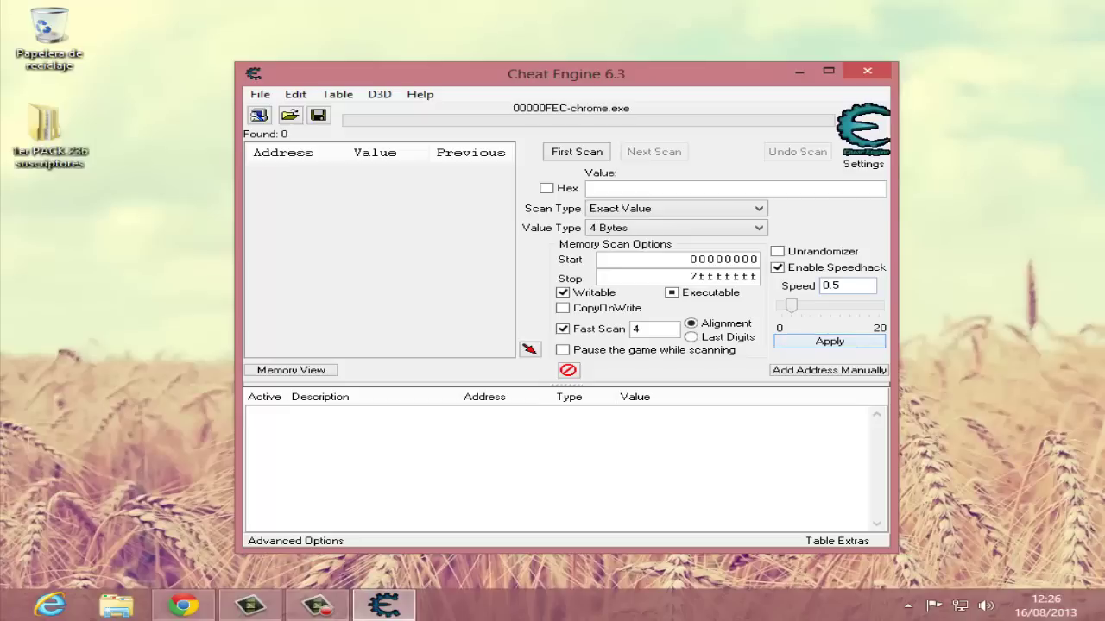
left_click(800, 71)
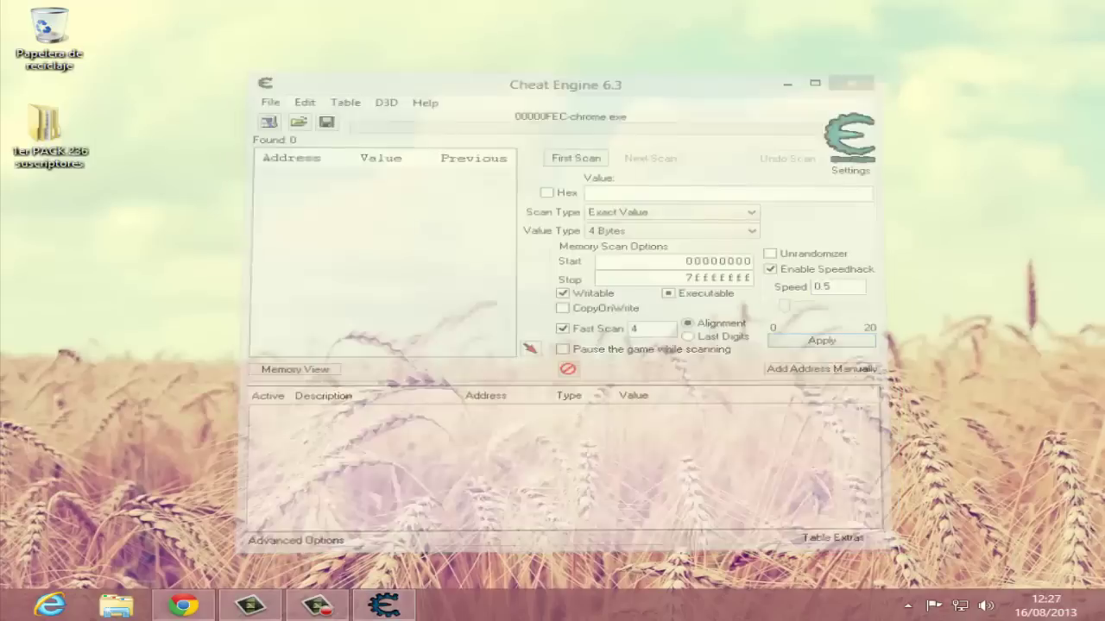
left_click(183, 605)
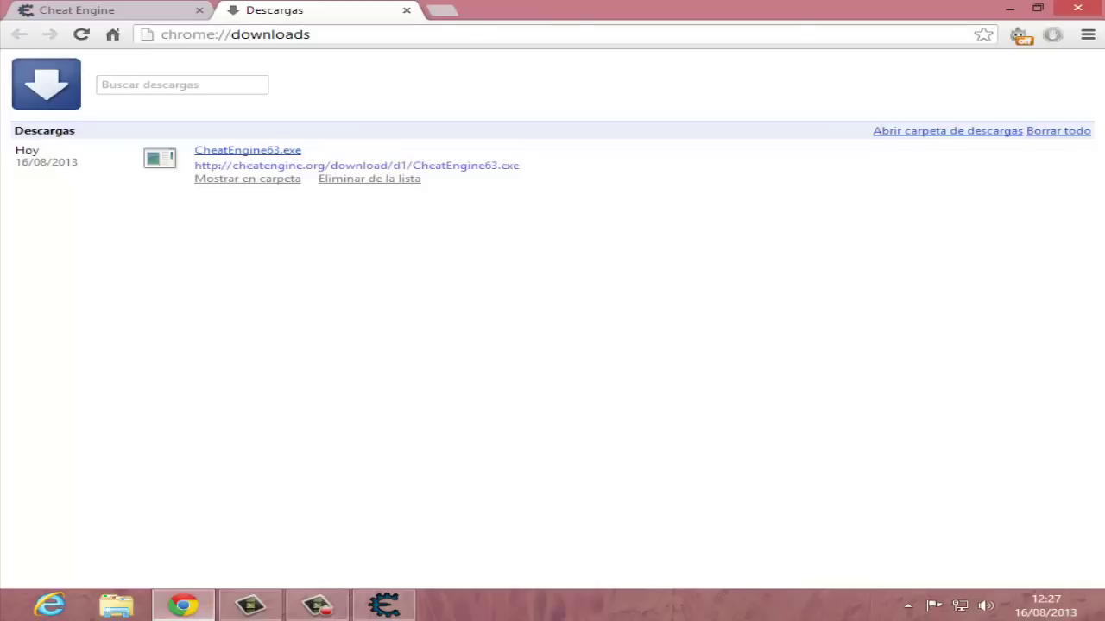
left_click(235, 33)
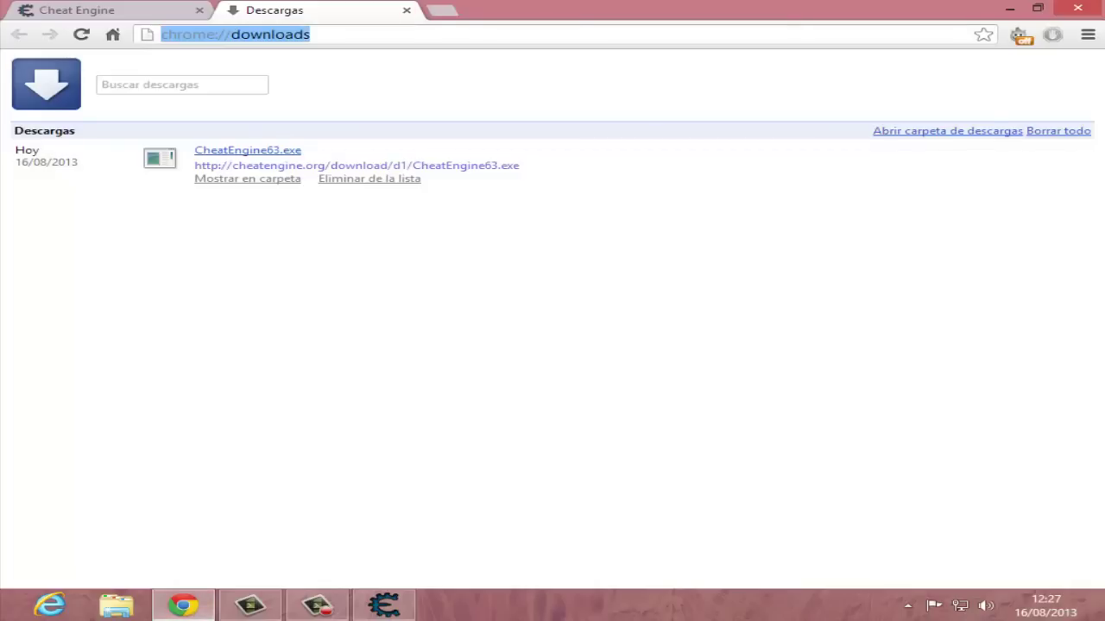
type("apple")
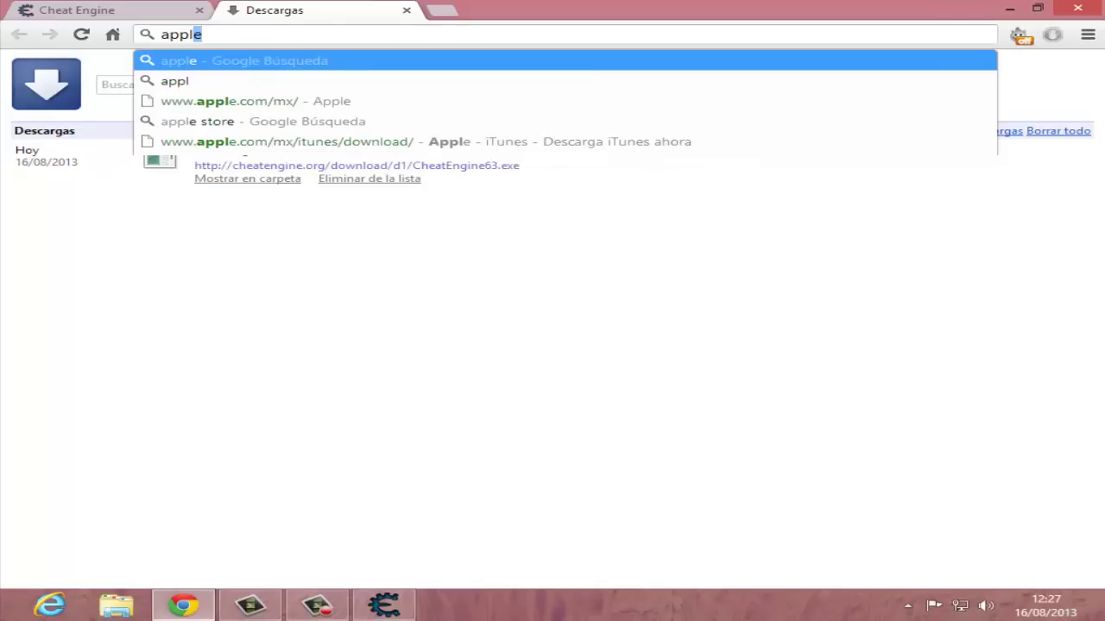
key("Down")
key("Down")
key("Return")
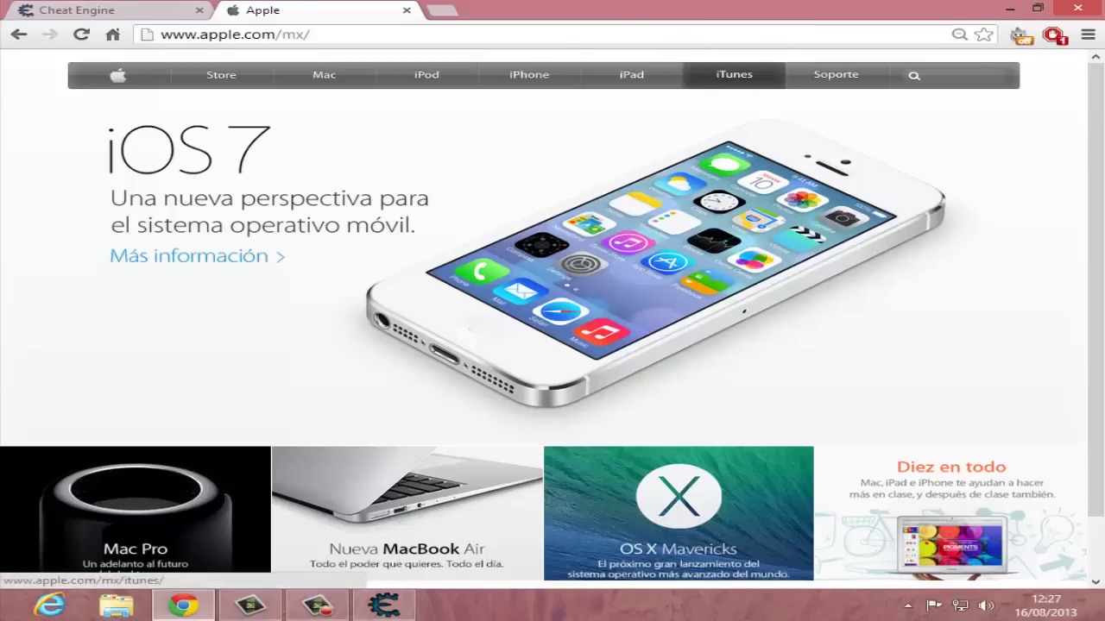
- Go to the iTunes section of the Apple site, open the Descarga iTunes page and look through it
left_click(733, 75)
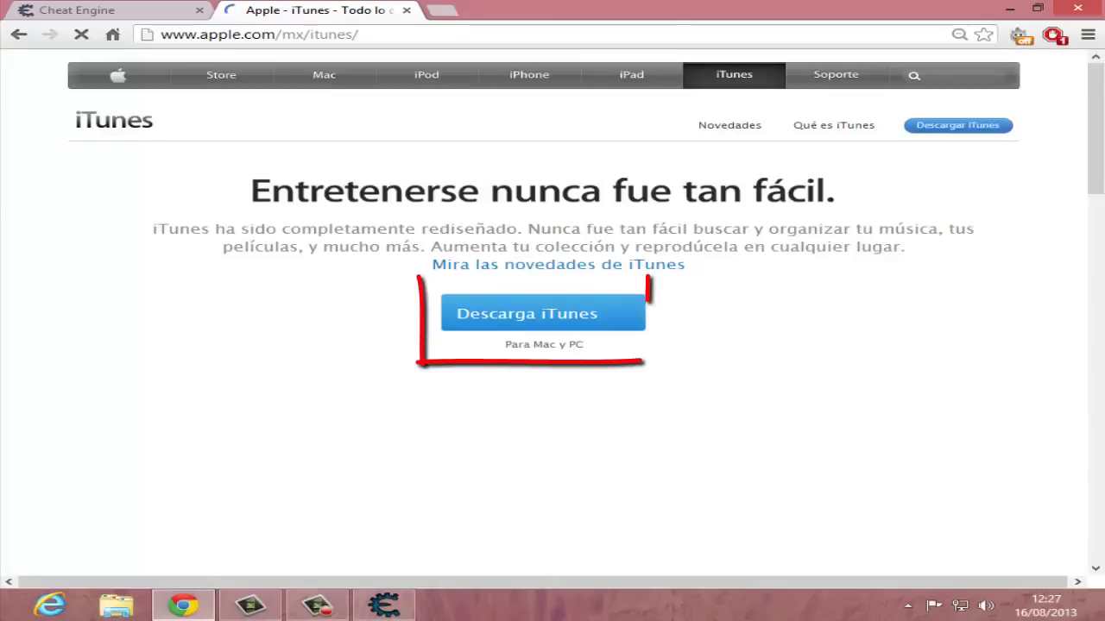
left_click(357, 35)
left_click(359, 34)
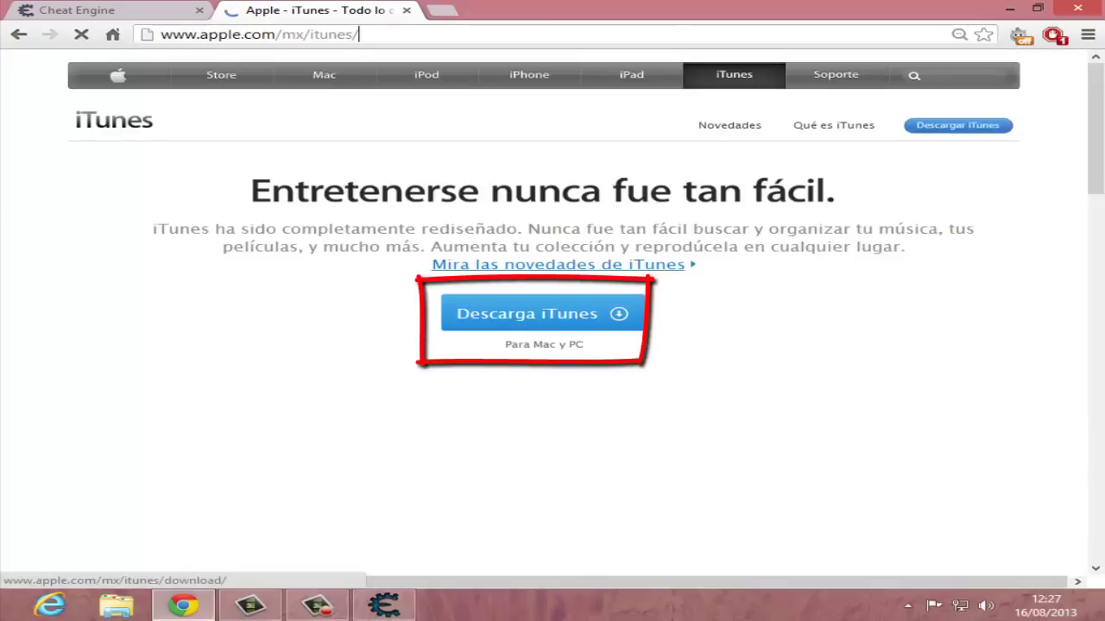
left_click(528, 313)
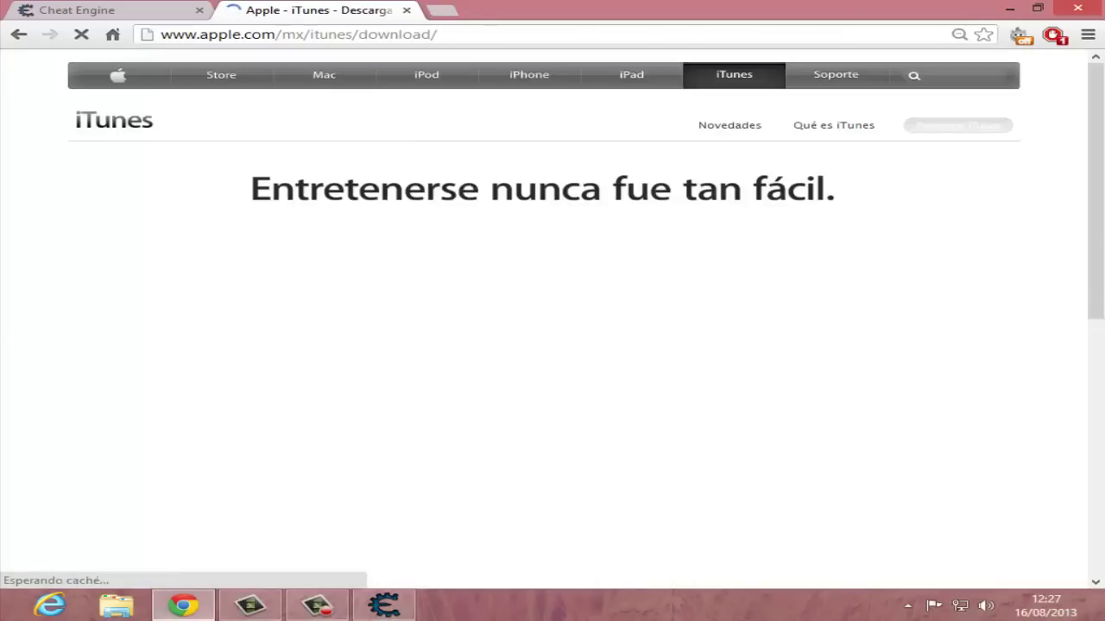
scroll(553, 346, "down", 2)
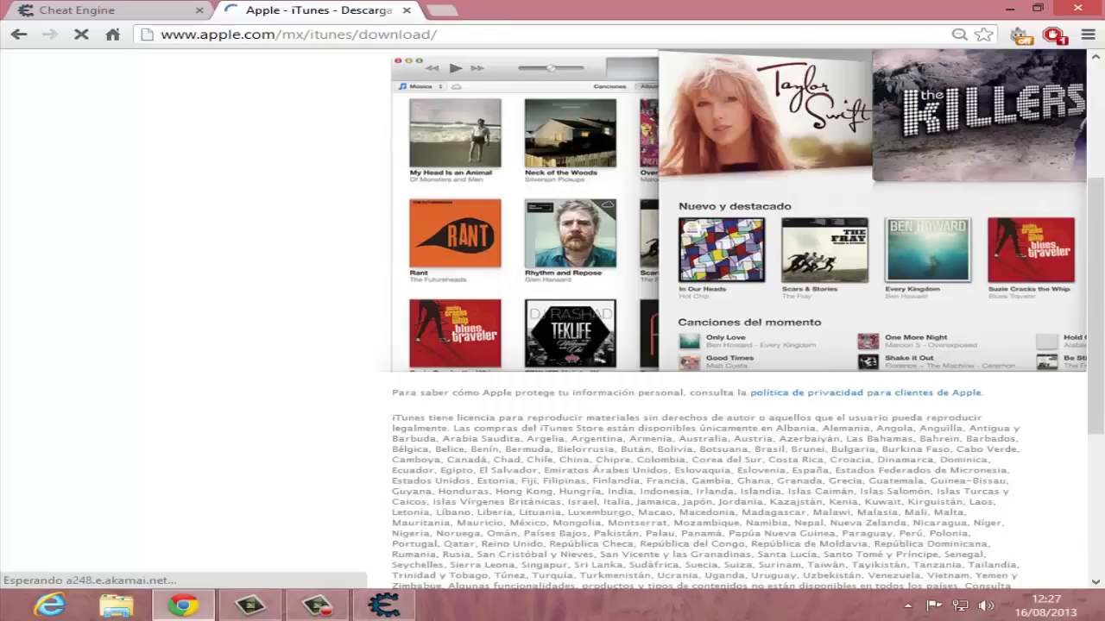
scroll(552, 320, "down", 2)
scroll(552, 319, "up", 2)
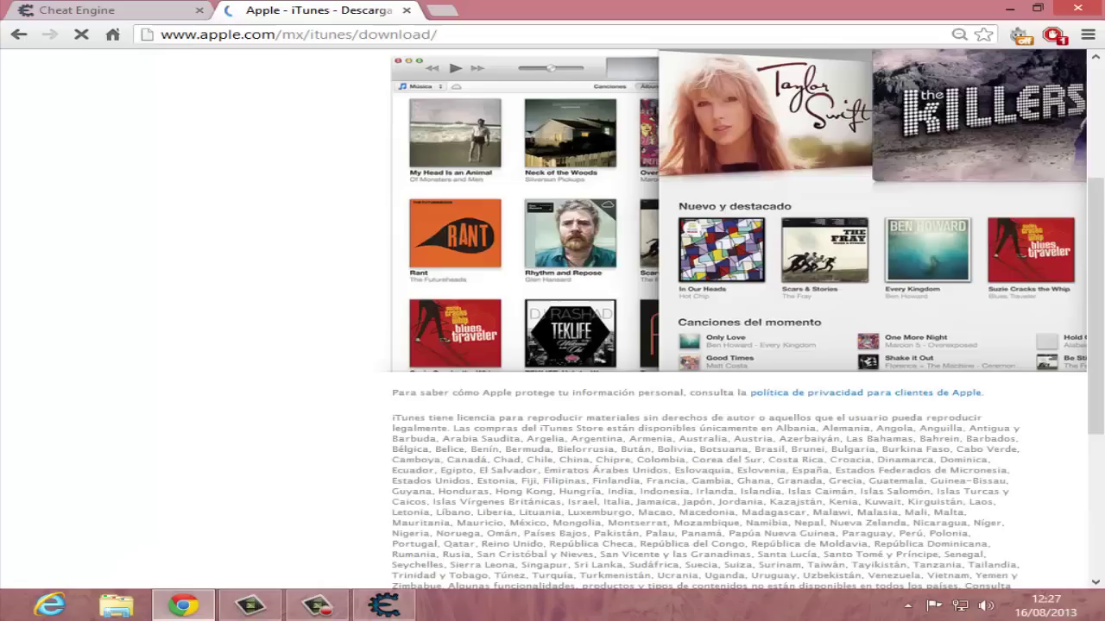